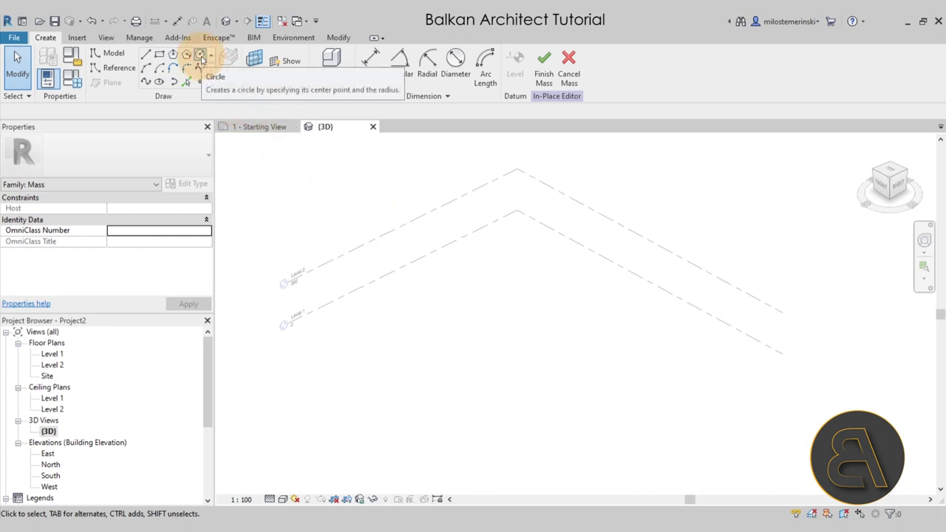
# Draw a model-line circle with a radius of 300 on the Level 1 work plane in the 3D view
pyautogui.click(200, 57)
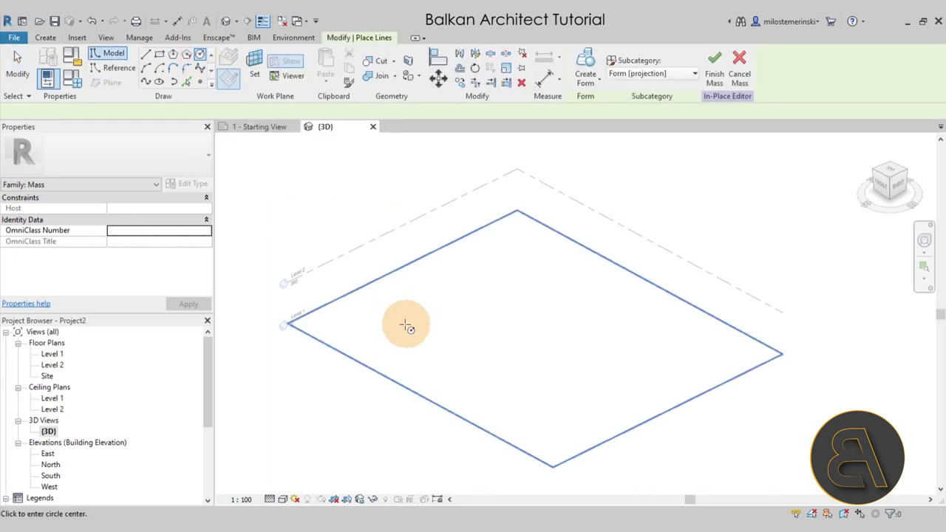
pyautogui.click(528, 321)
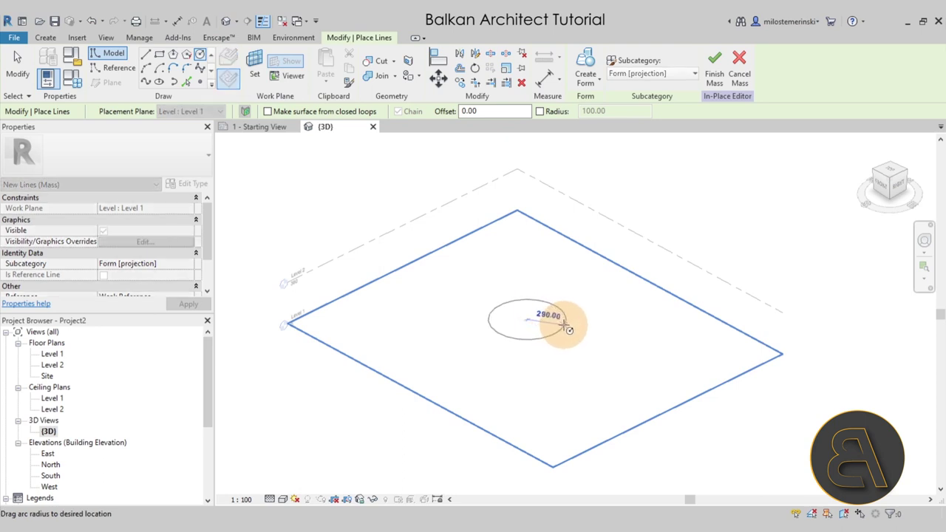
pyautogui.click(559, 323)
pyautogui.click(549, 311)
pyautogui.press('Return')
pyautogui.scroll(2, 544, 320)
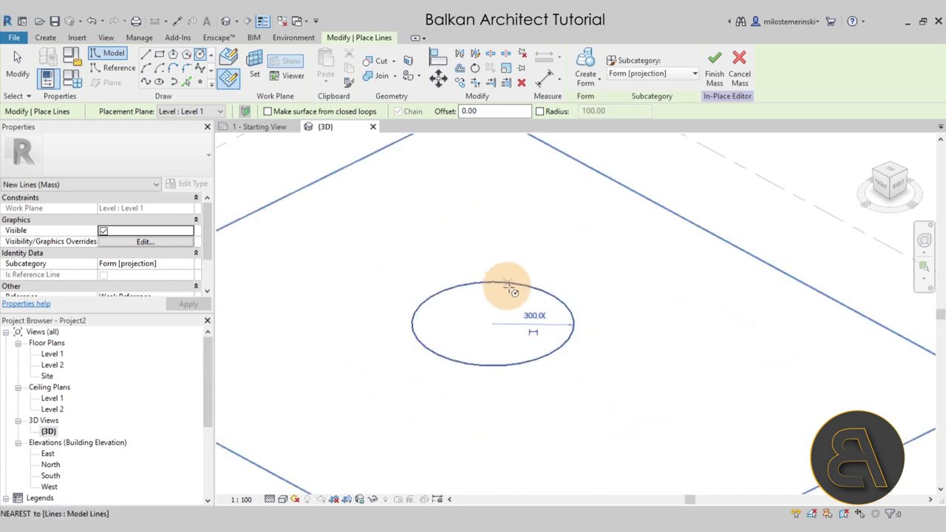
pyautogui.scroll(-2, 521, 263)
pyautogui.scroll(-1, 528, 251)
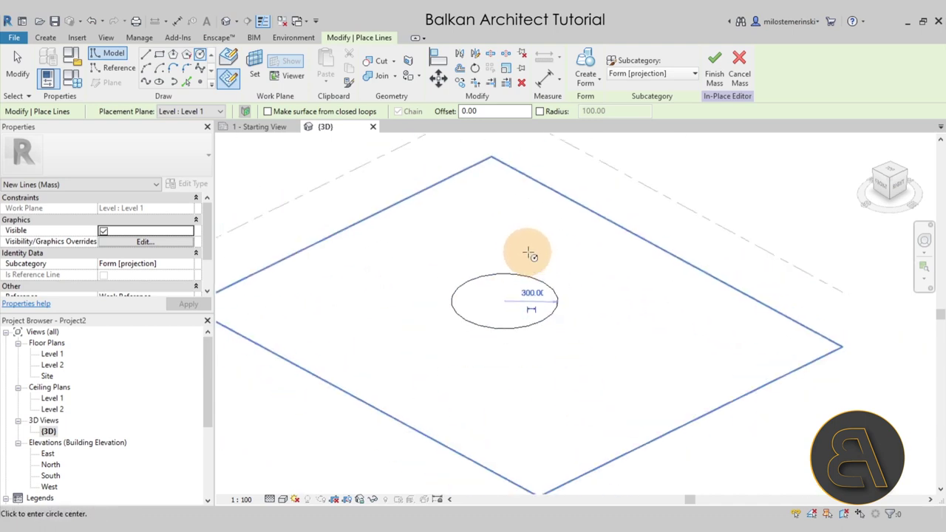
pyautogui.press('Escape')
pyautogui.press('Escape')
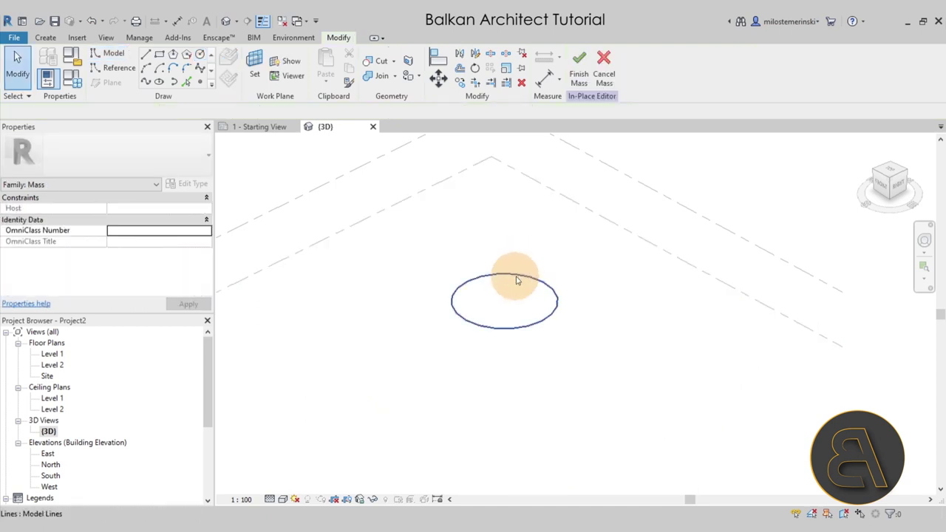
# Create a solid cylinder form from the circle and raise its top face to make it taller
pyautogui.click(522, 272)
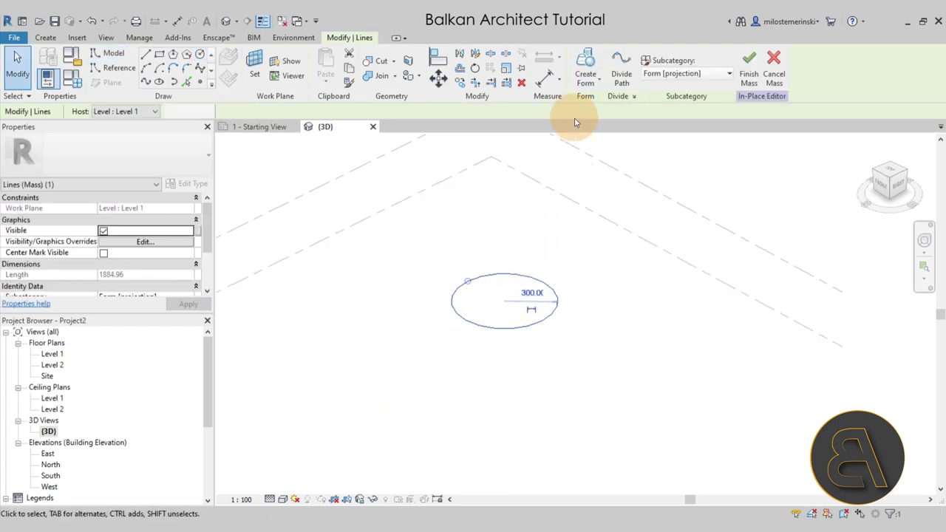
pyautogui.click(585, 74)
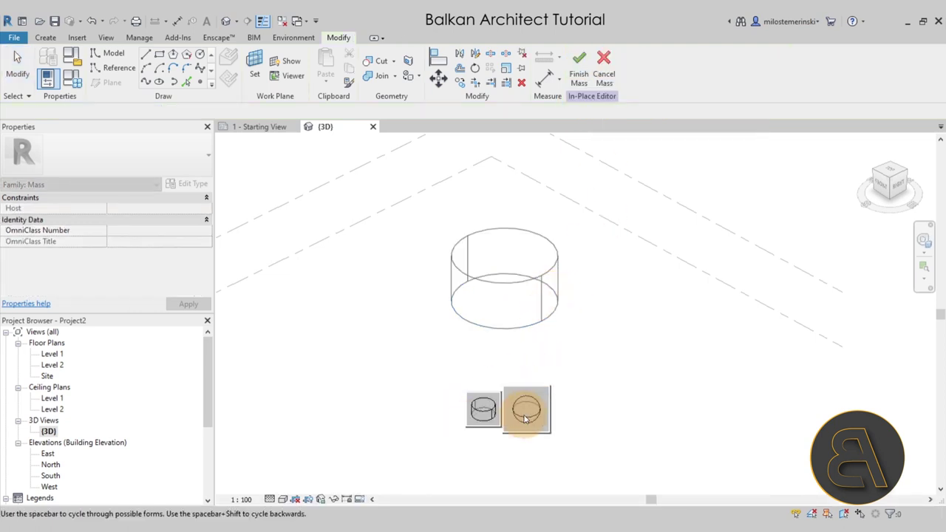
pyautogui.click(488, 408)
pyautogui.click(566, 314)
pyautogui.moveTo(521, 275); pyautogui.dragTo(521, 260)
pyautogui.click(611, 361)
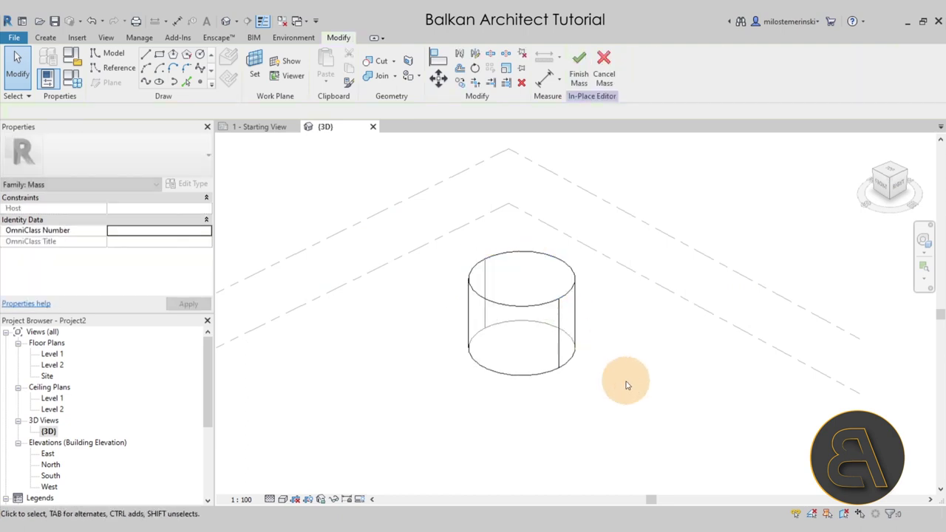
# Select both curved side faces of the cylinder and divide their surfaces
pyautogui.keyDown('shift'); pyautogui.moveTo(629, 384); pyautogui.dragTo(679, 410, button='middle'); pyautogui.keyUp('shift')
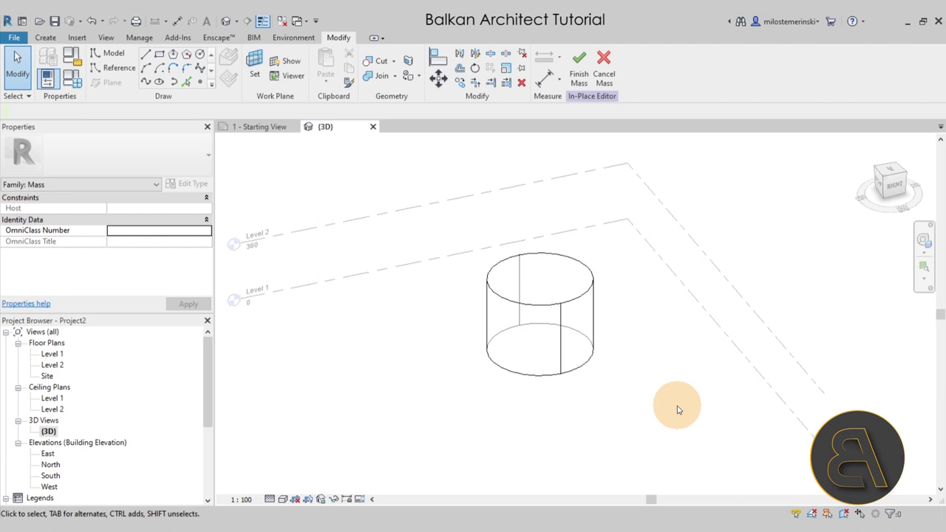
pyautogui.click(574, 326)
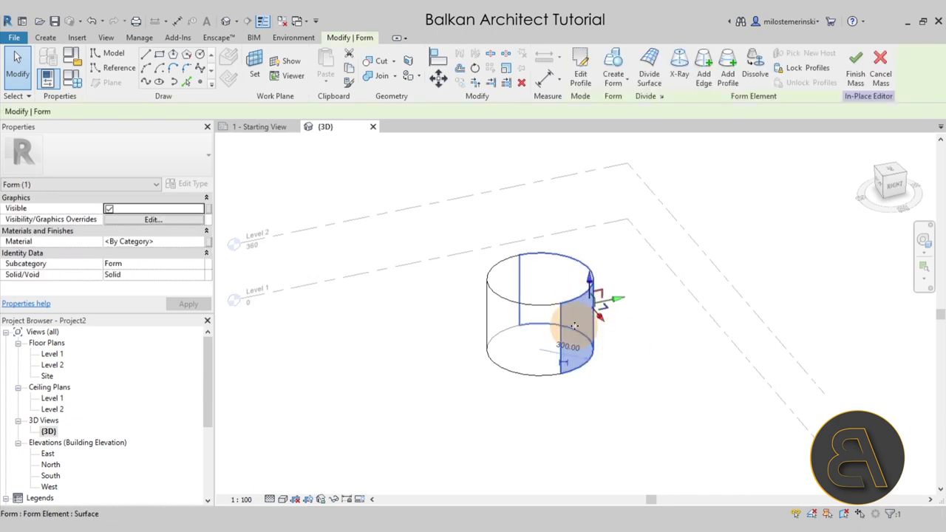
pyautogui.keyDown('ctrl'); pyautogui.click(484, 316); pyautogui.keyUp('ctrl')
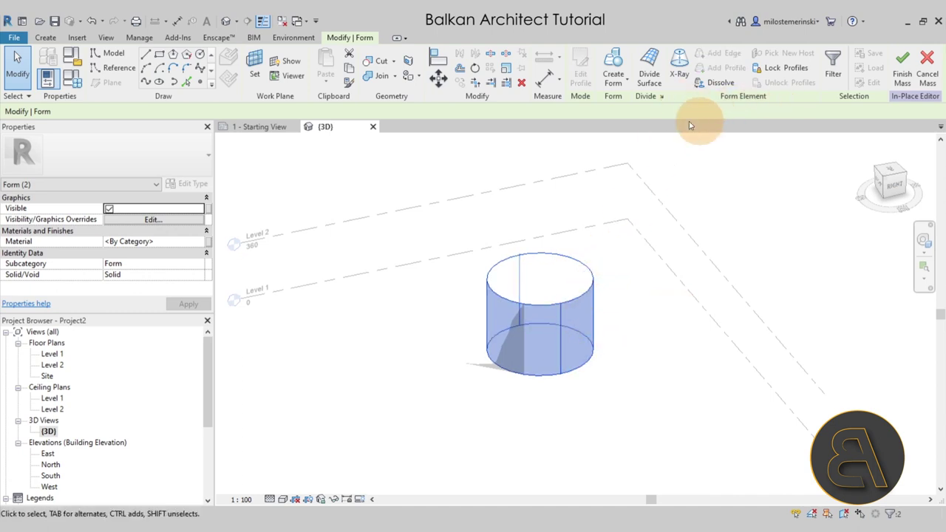
pyautogui.click(651, 87)
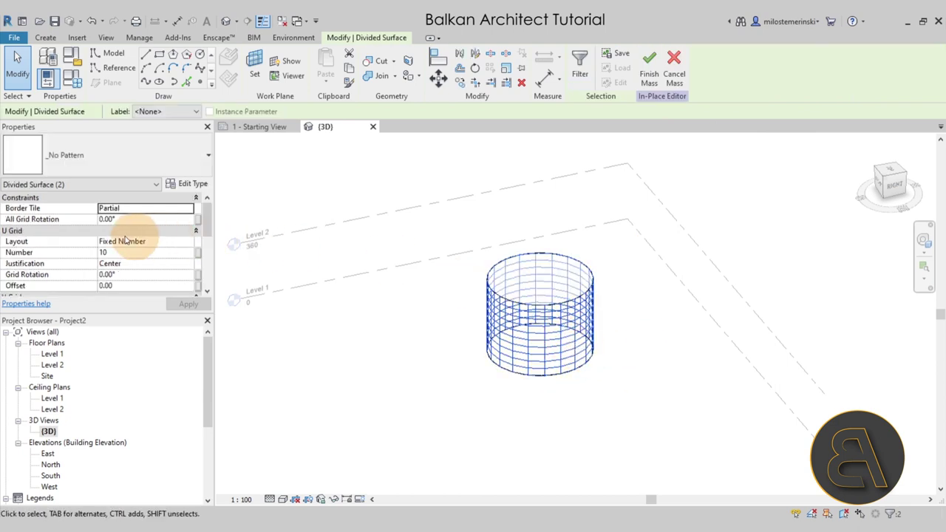
# Set the divided surfaces' U grid number to 6 and V grid number to 3
pyautogui.scroll(-1, 99, 243)
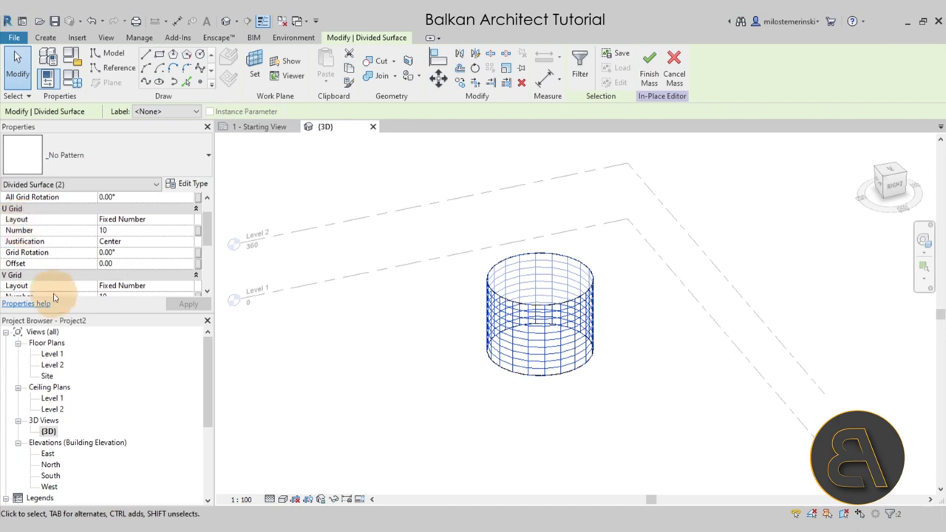
pyautogui.scroll(-1, 60, 271)
pyautogui.scroll(1, 73, 273)
pyautogui.scroll(-1, 83, 270)
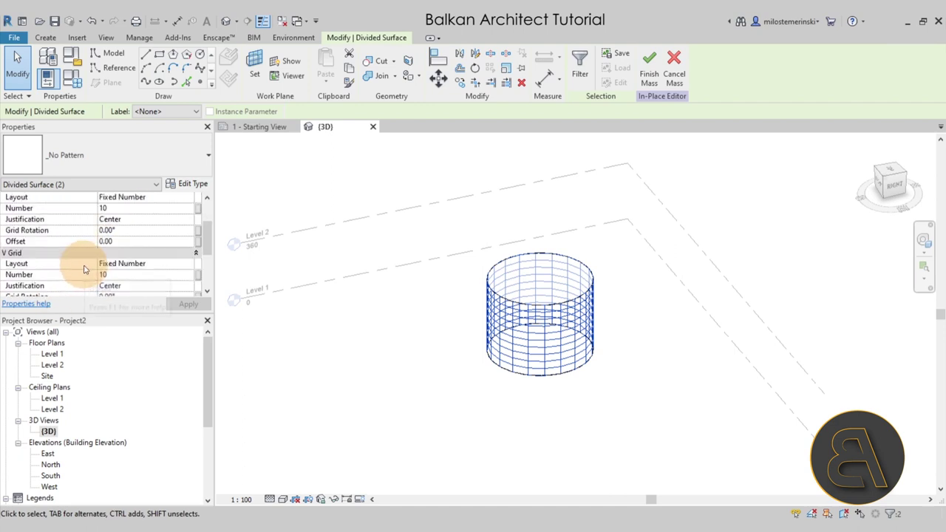
pyautogui.scroll(1, 88, 266)
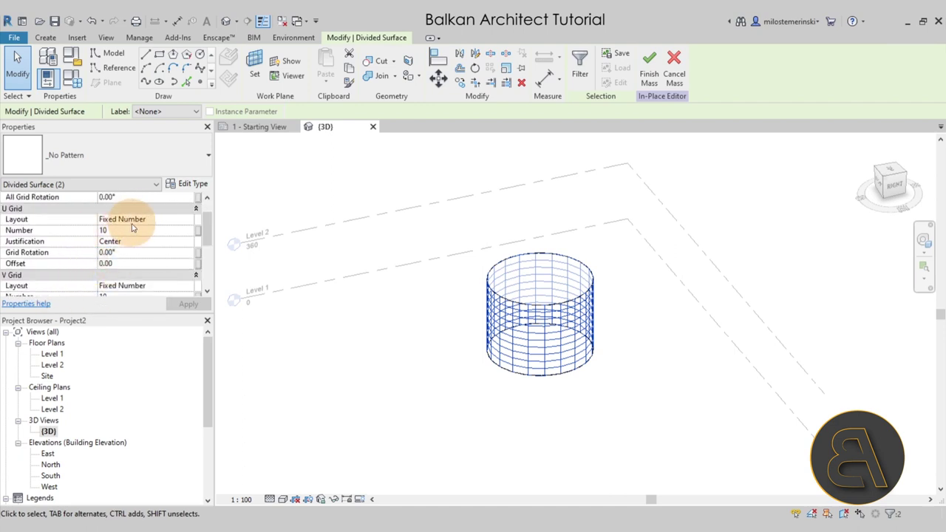
pyautogui.scroll(-1, 147, 244)
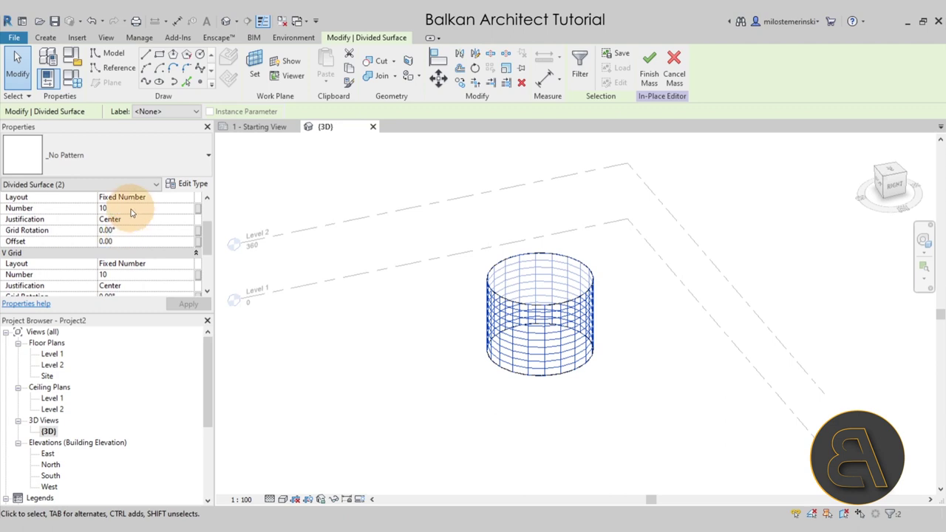
pyautogui.scroll(1, 130, 214)
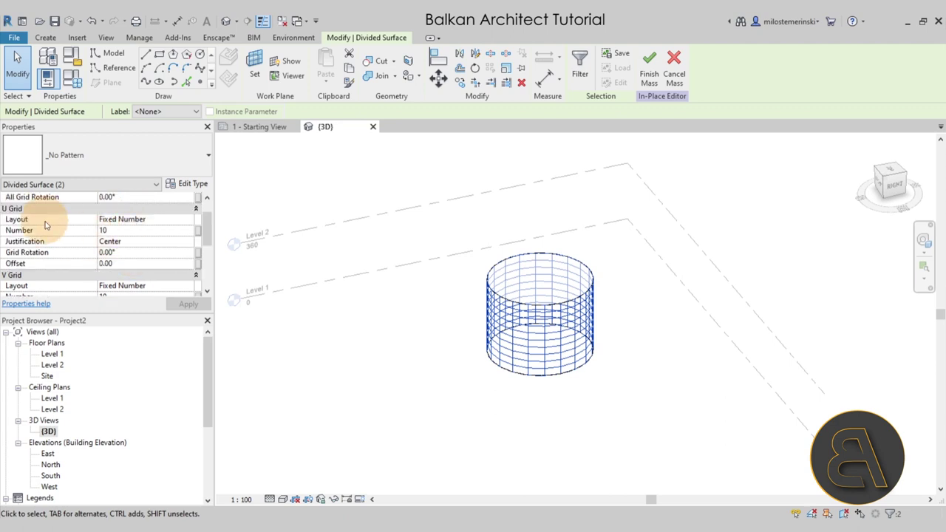
pyautogui.click(127, 230)
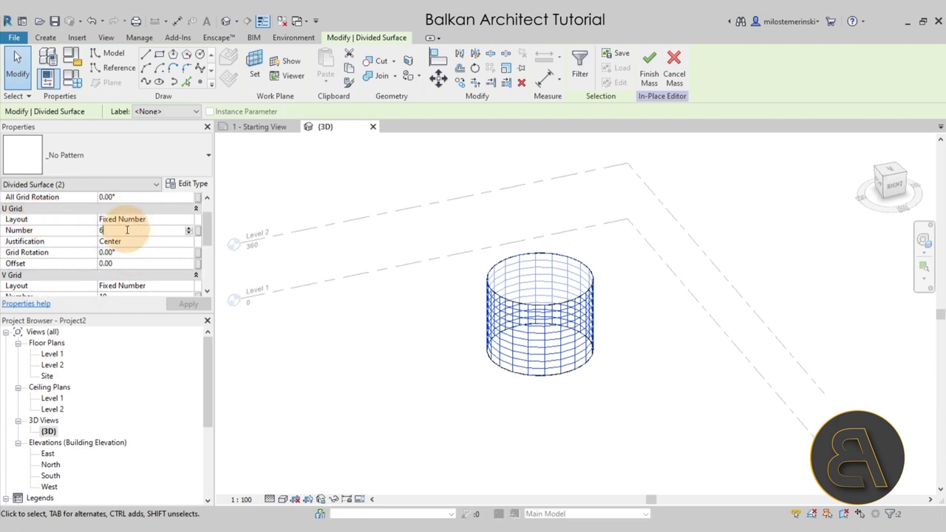
pyautogui.write('6')
pyautogui.scroll(-1, 128, 236)
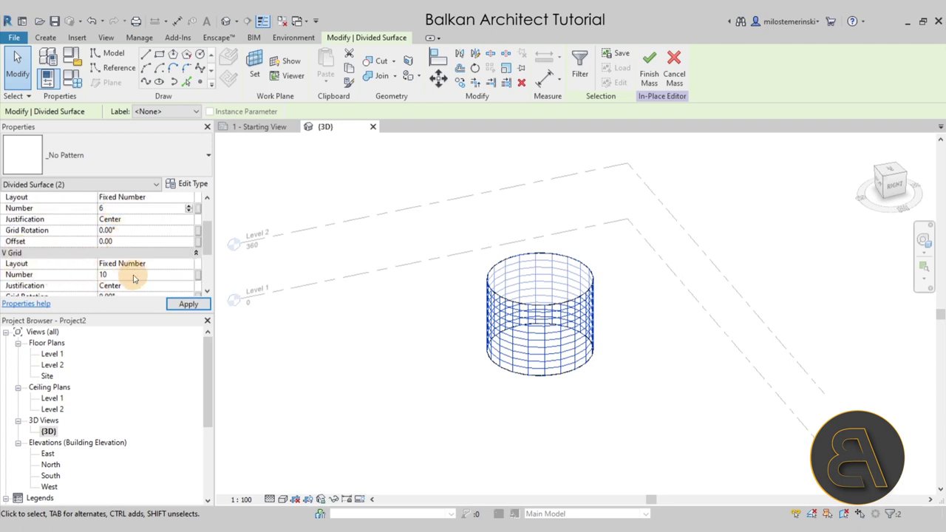
pyautogui.click(134, 274)
pyautogui.write('3')
pyautogui.press('Return')
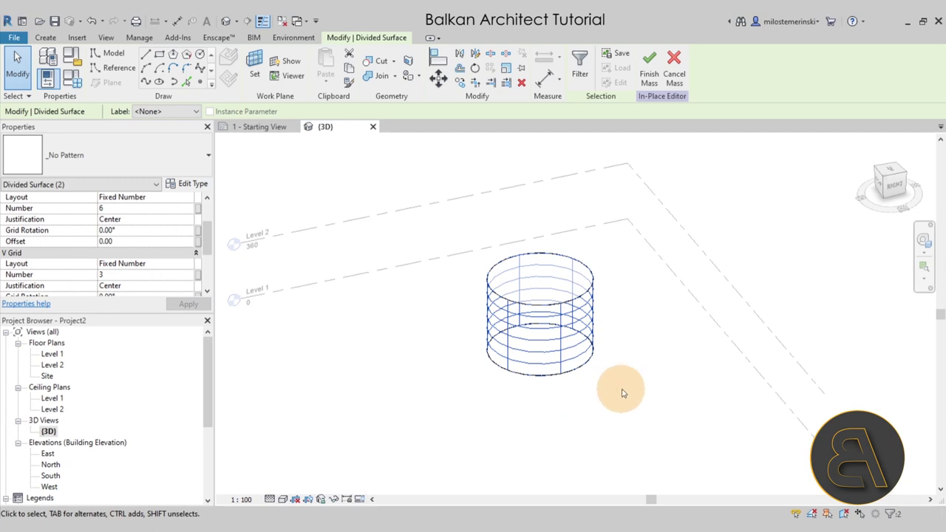
pyautogui.click(596, 417)
# Turn on nodes in the surface representation of one half of the cylinder's divided surface
pyautogui.keyDown('shift'); pyautogui.moveTo(596, 417); pyautogui.dragTo(586, 444, button='middle'); pyautogui.keyUp('shift')
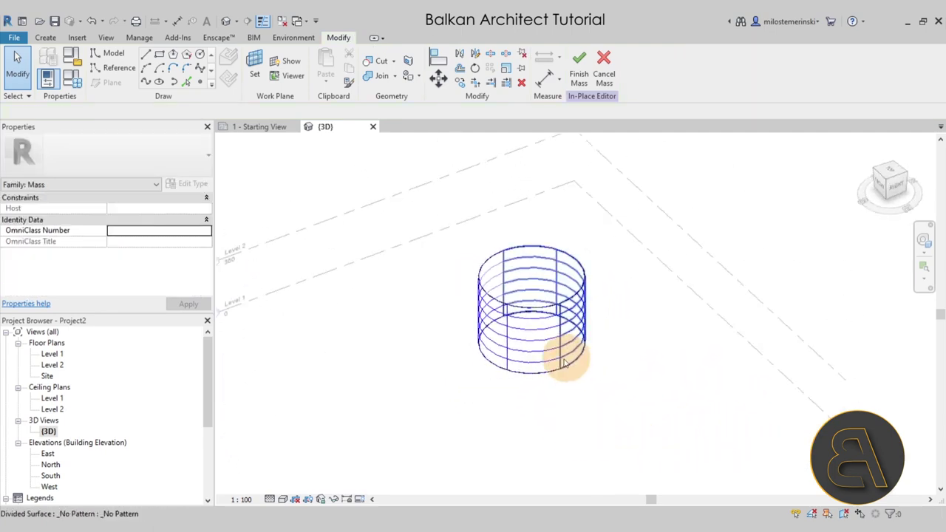
pyautogui.keyDown('shift'); pyautogui.moveTo(523, 361); pyautogui.dragTo(554, 393, button='middle'); pyautogui.keyUp('shift')
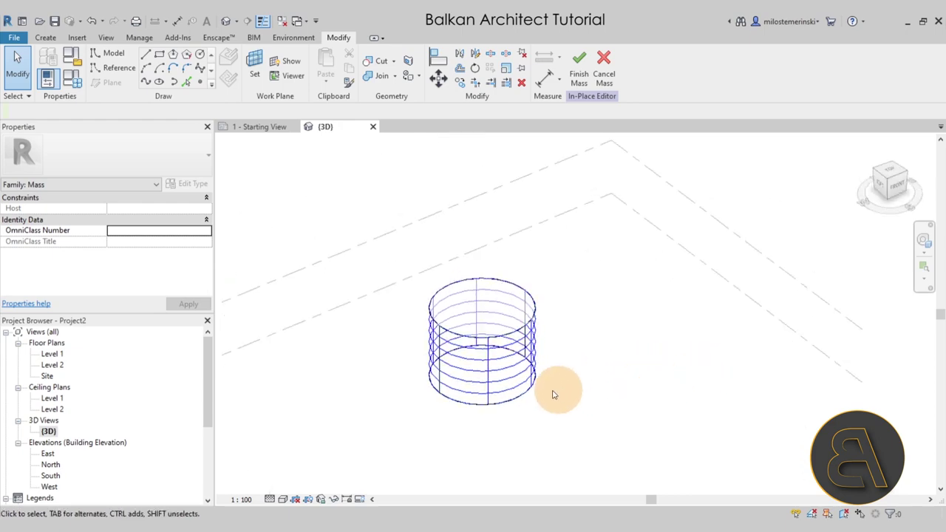
pyautogui.click(531, 385)
pyautogui.keyDown('shift'); pyautogui.moveTo(633, 422); pyautogui.dragTo(583, 441, button='middle'); pyautogui.keyUp('shift')
pyautogui.click(583, 441)
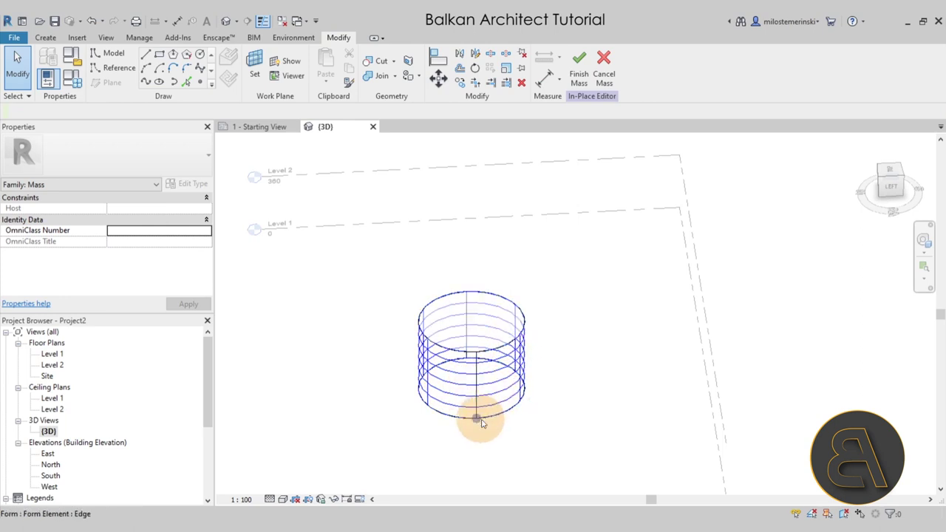
pyautogui.click(529, 364)
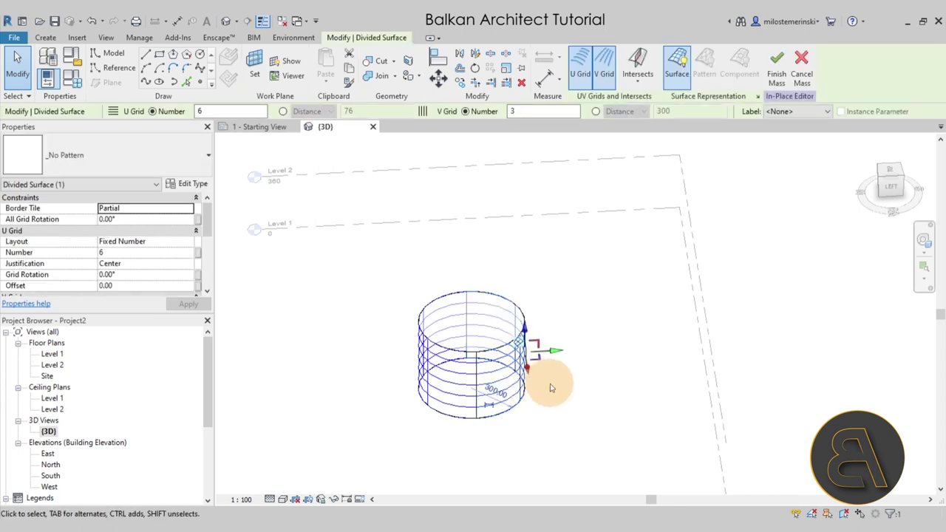
pyautogui.click(758, 97)
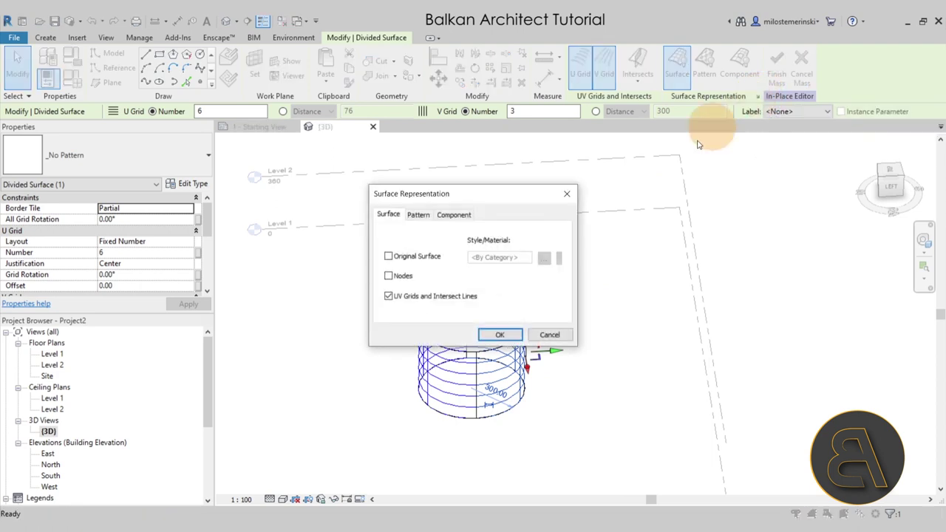
pyautogui.click(395, 278)
pyautogui.click(499, 334)
pyautogui.scroll(3, 520, 360)
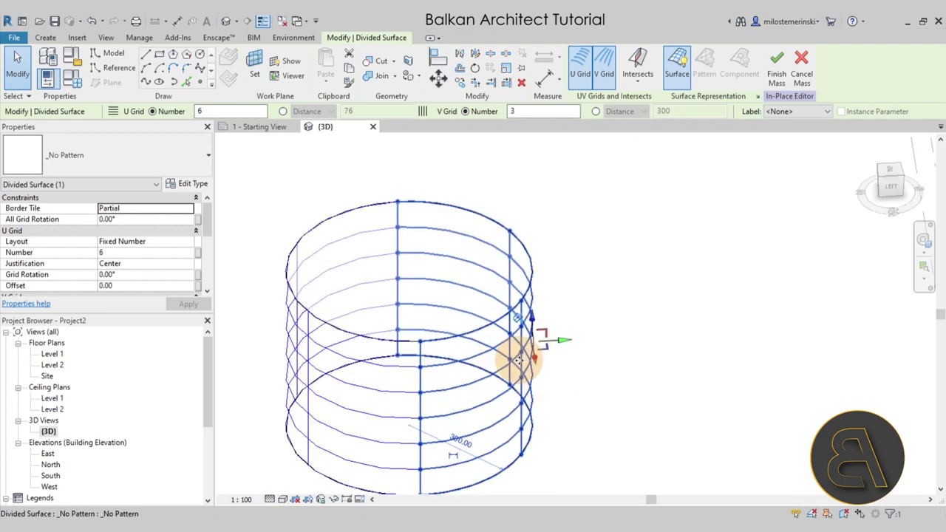
pyautogui.scroll(4, 520, 360)
pyautogui.scroll(-3, 571, 349)
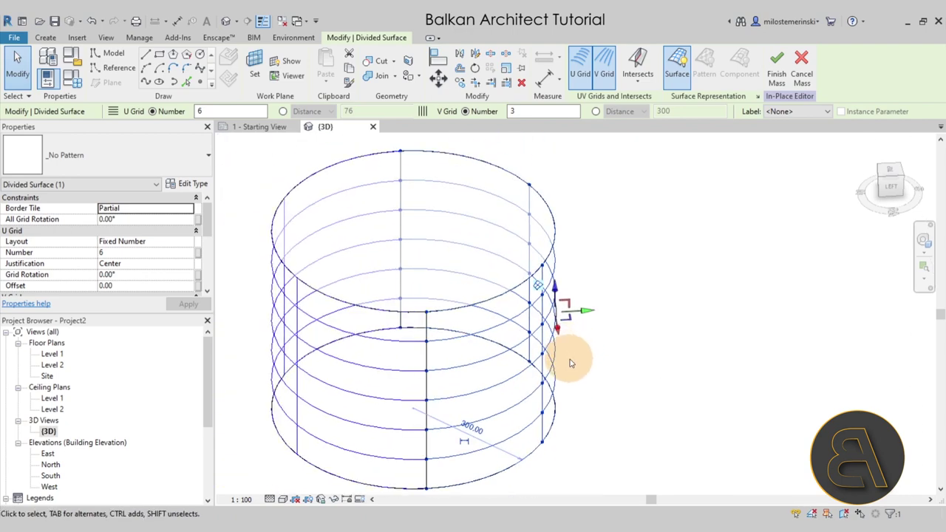
pyautogui.scroll(-1, 570, 362)
pyautogui.click(654, 381)
# Turn on nodes in the surface representation of the cylinder's other divided half
pyautogui.moveTo(659, 384); pyautogui.dragTo(621, 371, button='middle')
pyautogui.click(375, 270)
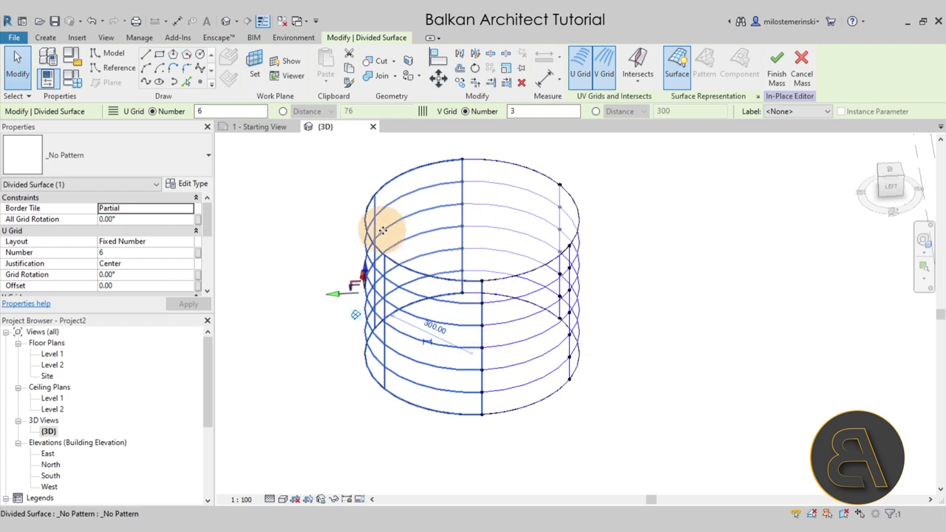
pyautogui.click(759, 100)
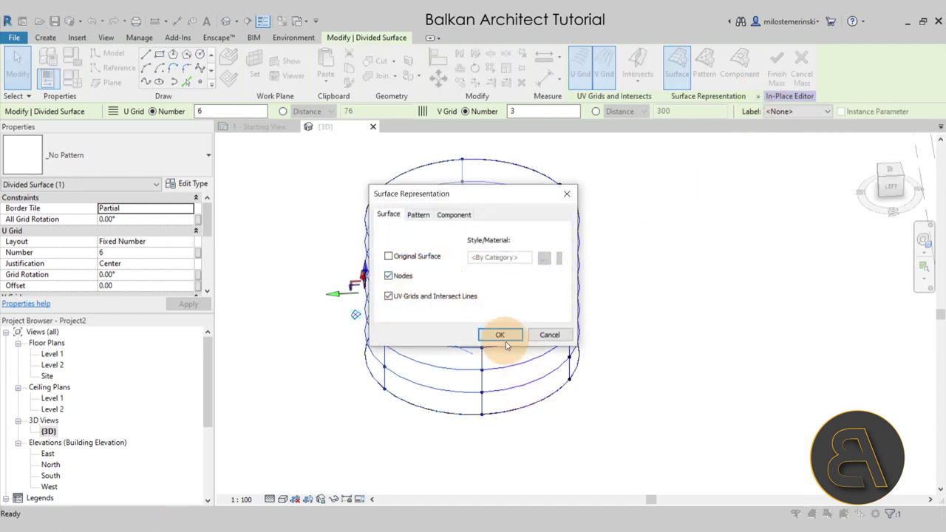
pyautogui.click(499, 337)
pyautogui.click(678, 377)
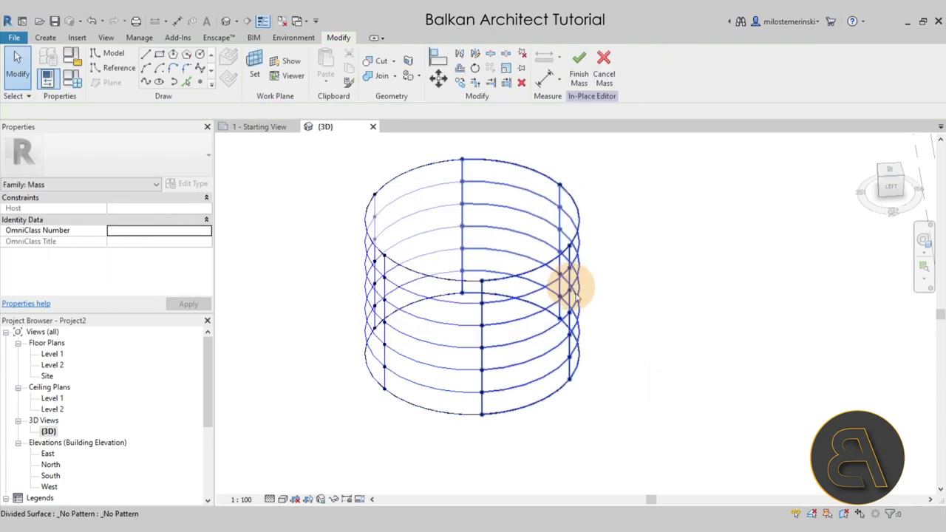
pyautogui.scroll(-3, 650, 355)
pyautogui.keyDown('shift'); pyautogui.moveTo(635, 433); pyautogui.dragTo(642, 371, button='middle'); pyautogui.keyUp('shift')
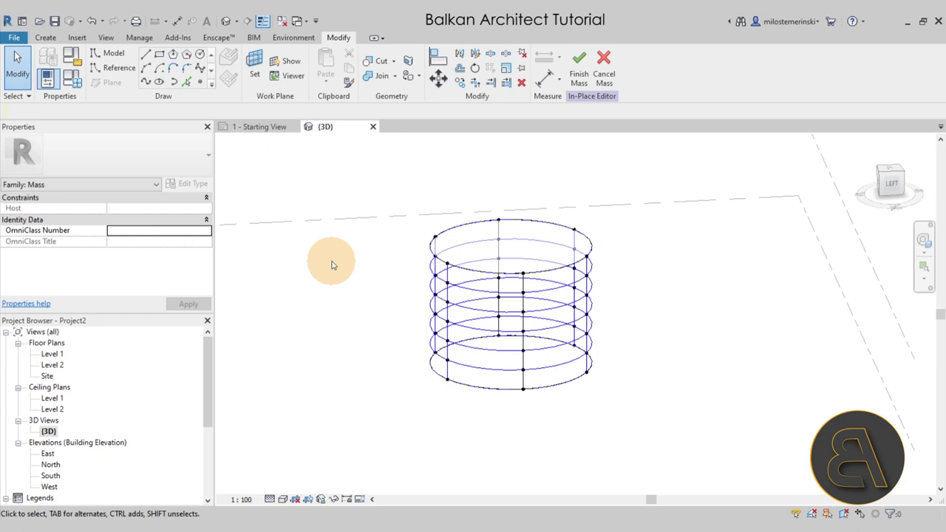
# Create a new family from the Metric Generic Model Adaptive template
pyautogui.click(14, 37)
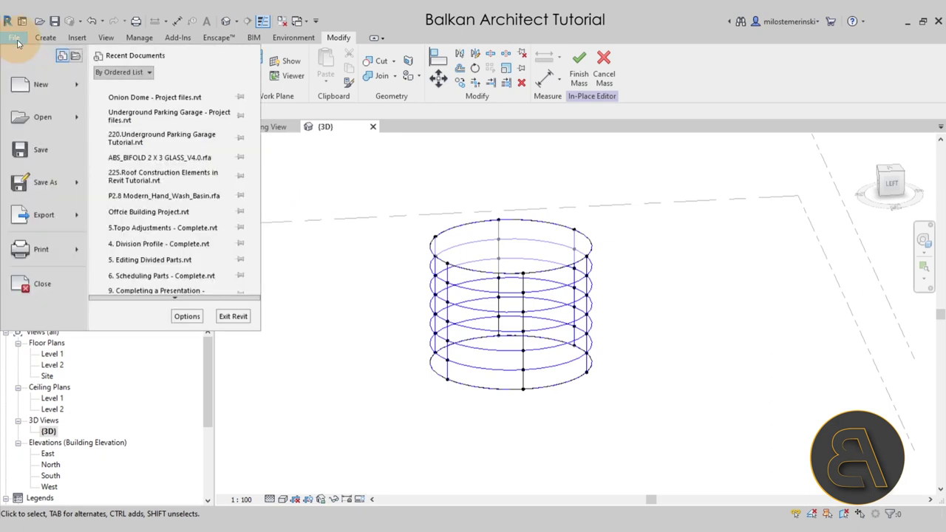
pyautogui.moveTo(41, 85)
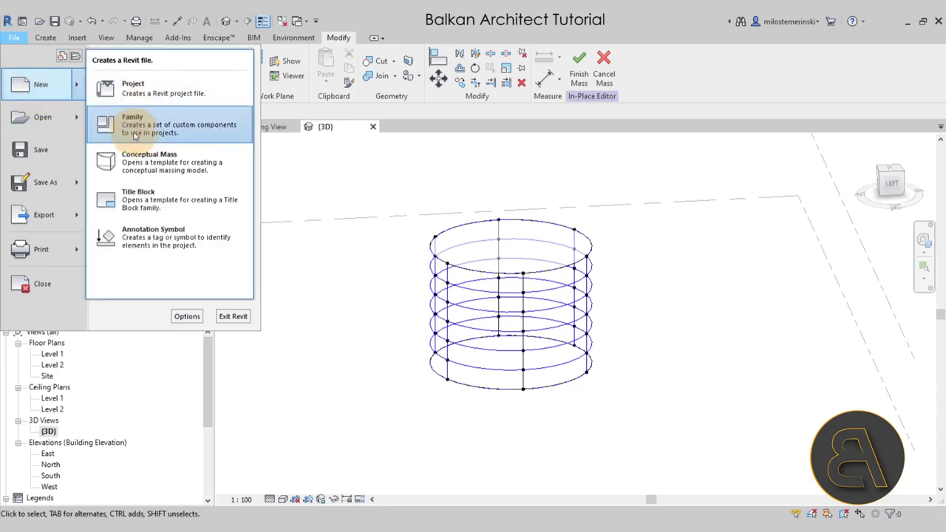
pyautogui.click(134, 132)
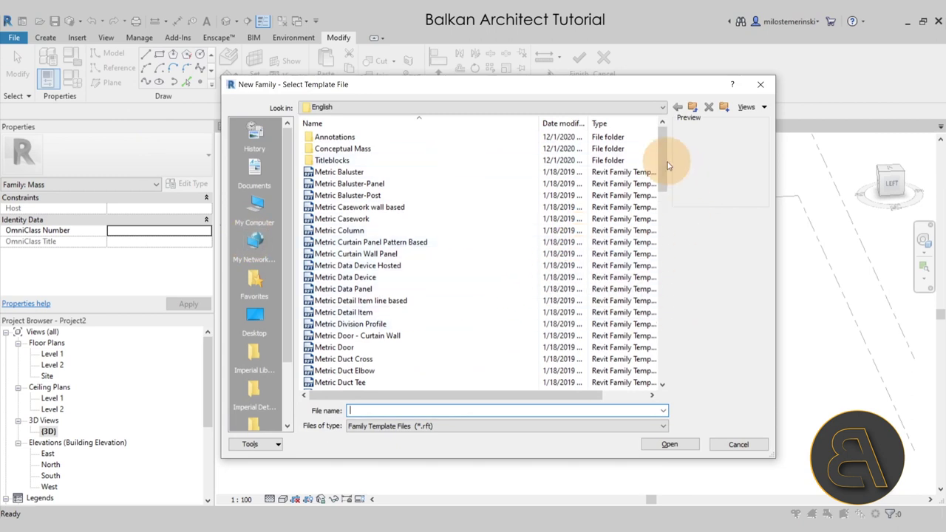
pyautogui.moveTo(666, 164); pyautogui.dragTo(665, 249)
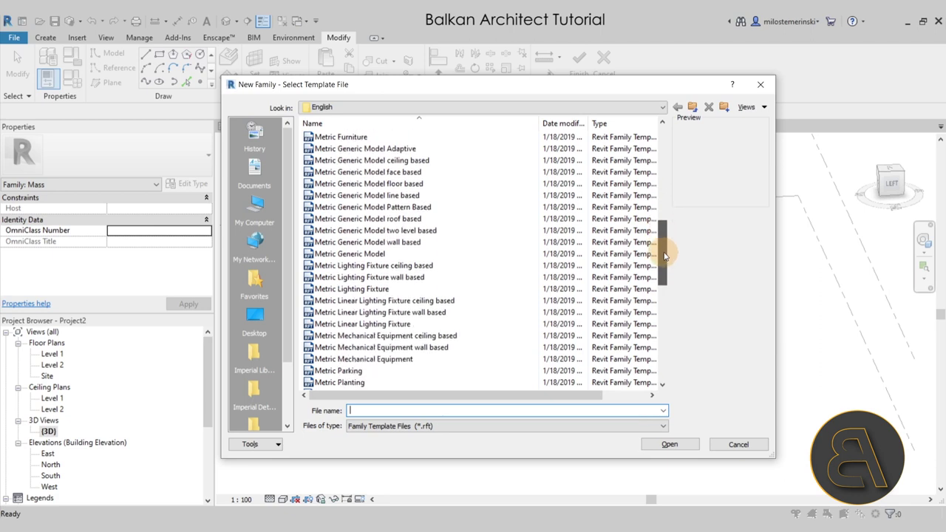
pyautogui.click(365, 150)
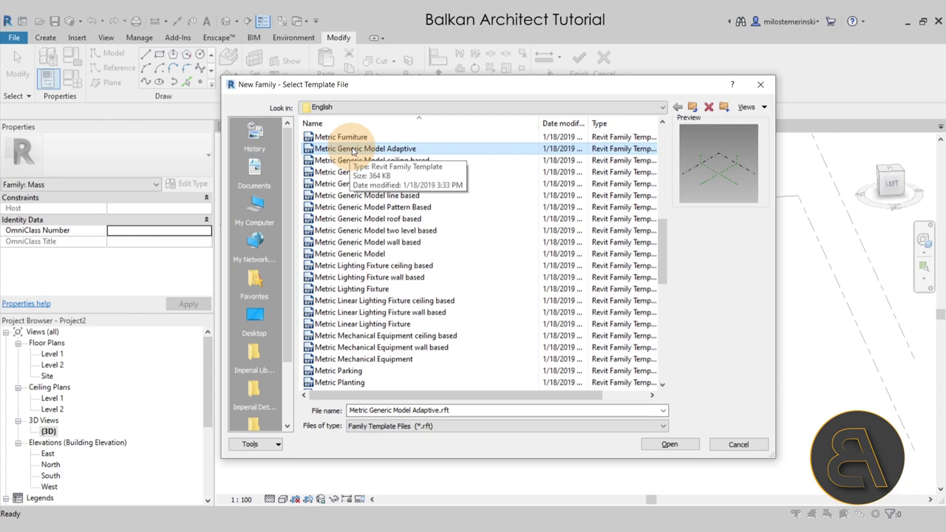
pyautogui.click(669, 444)
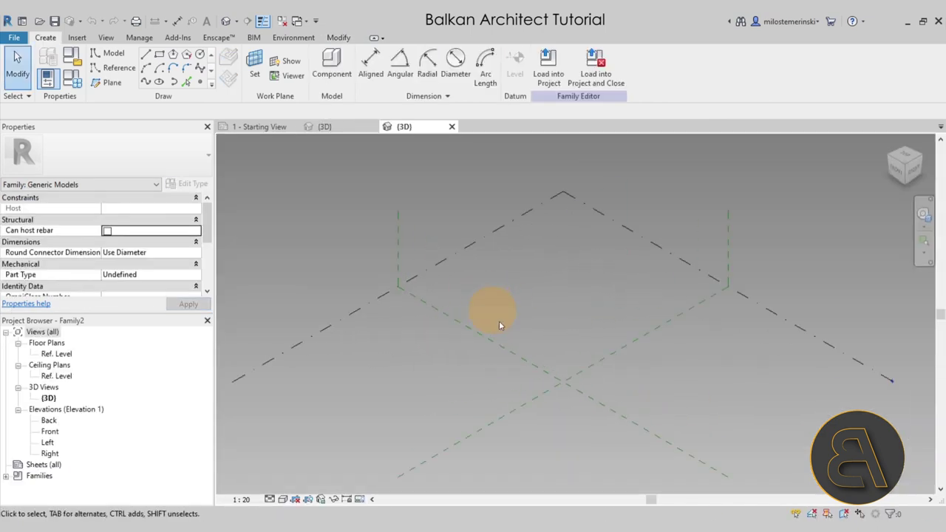
# Place seven reference points in a staggered row across the reference level
pyautogui.moveTo(499, 321); pyautogui.dragTo(511, 291, button='middle')
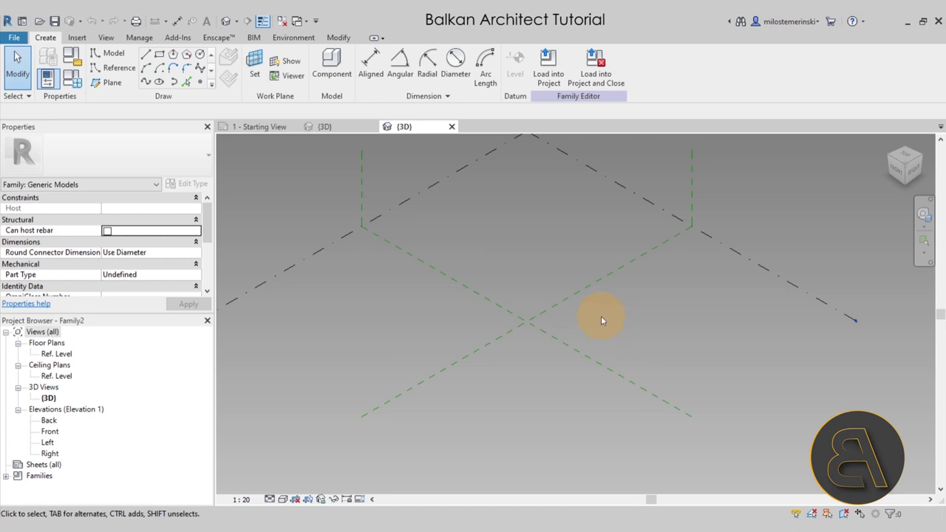
pyautogui.click(201, 83)
pyautogui.click(273, 316)
pyautogui.click(349, 299)
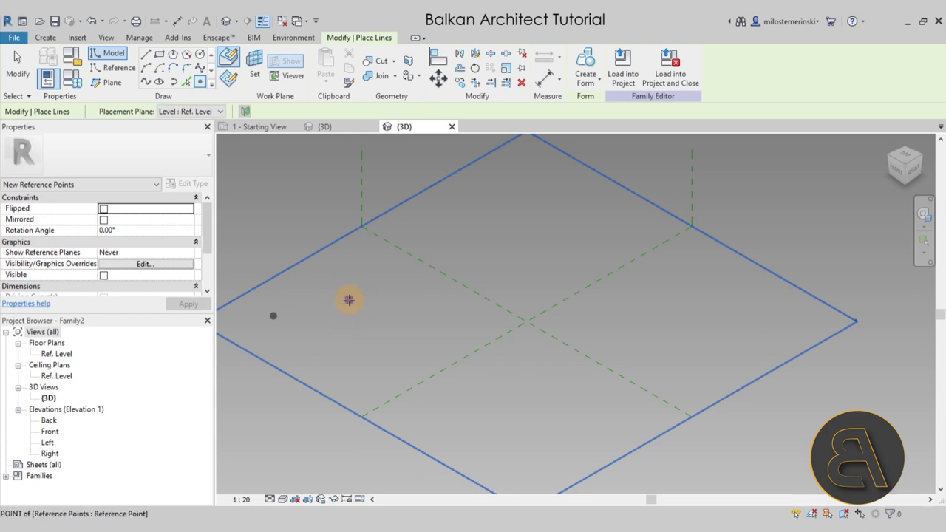
pyautogui.click(422, 314)
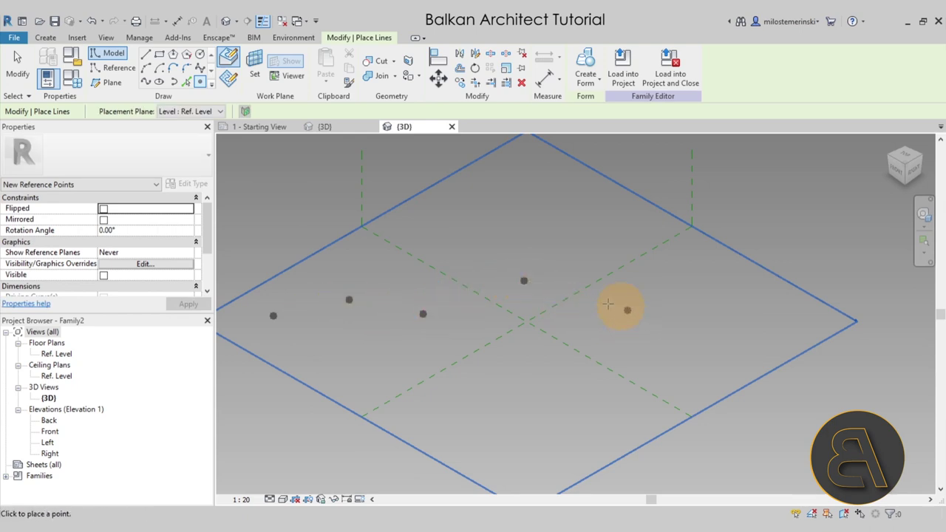
pyautogui.click(715, 303)
pyautogui.click(791, 316)
pyautogui.press('Escape')
pyautogui.press('Escape')
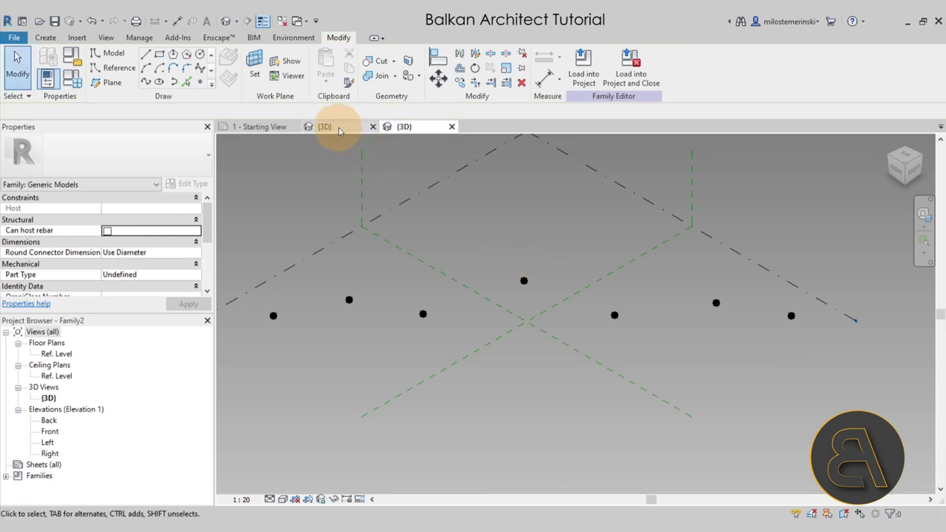
# Select all seven reference points in the new family and make them adaptive
pyautogui.click(325, 126)
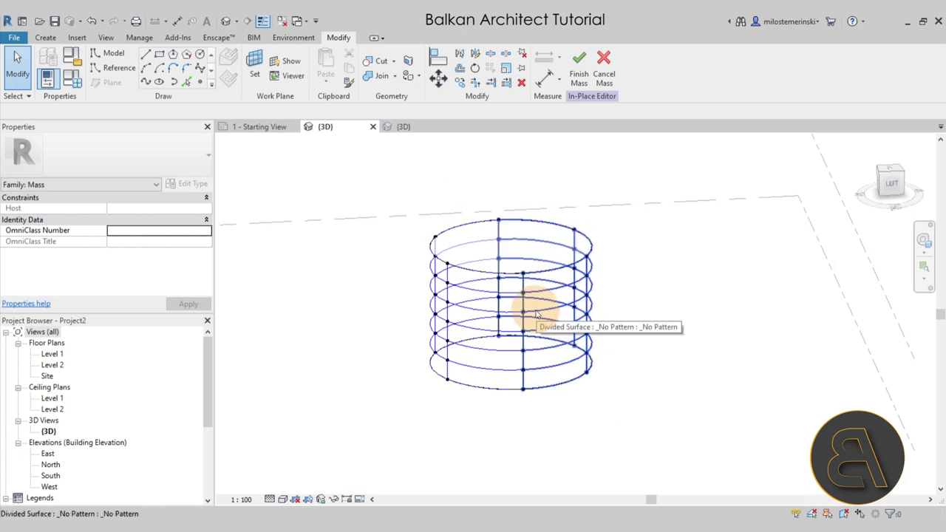
pyautogui.click(405, 127)
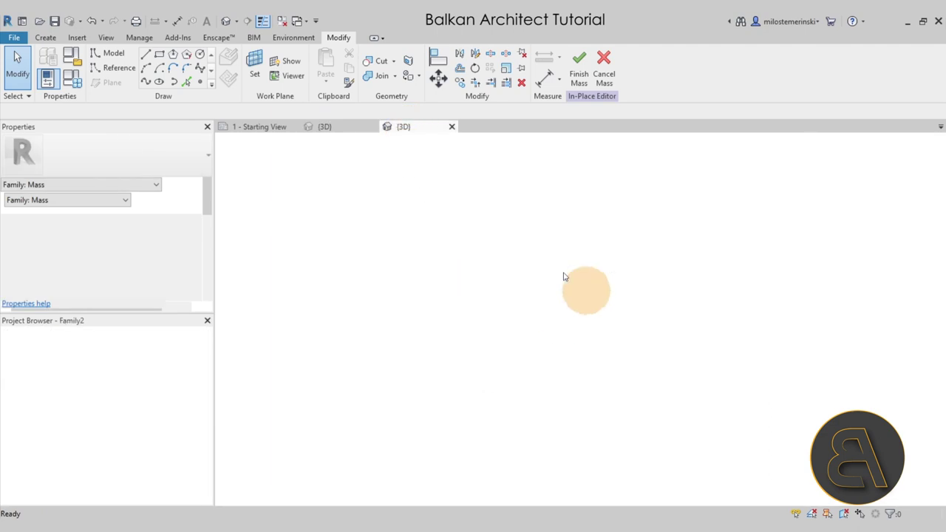
pyautogui.moveTo(283, 263); pyautogui.dragTo(737, 347)
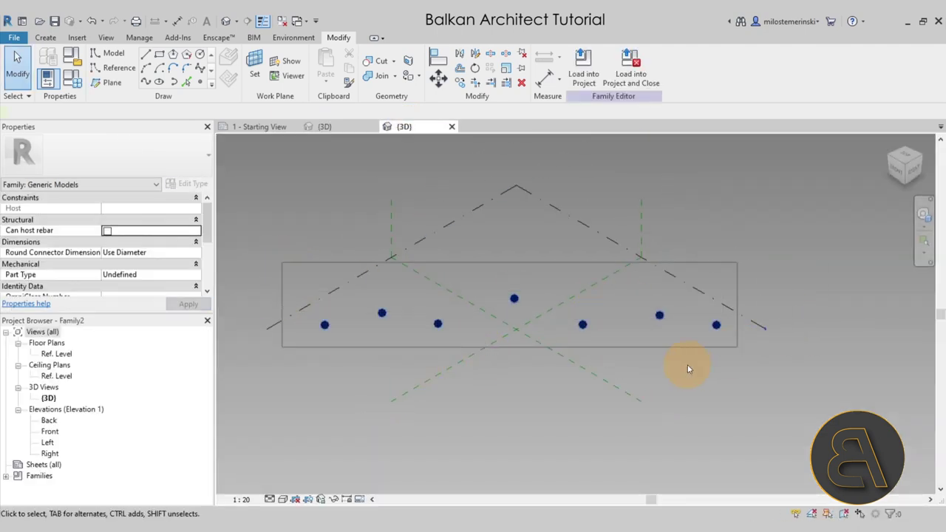
pyautogui.moveTo(694, 369); pyautogui.dragTo(693, 368)
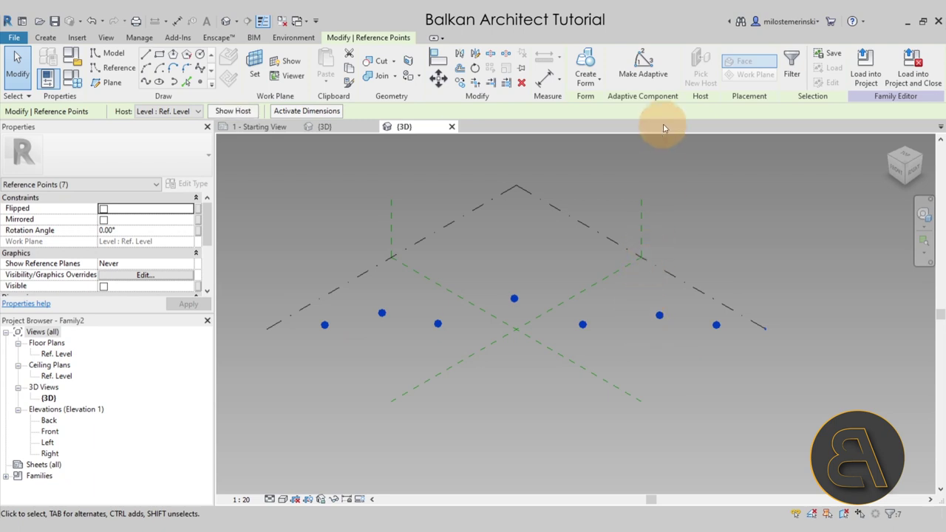
pyautogui.click(649, 81)
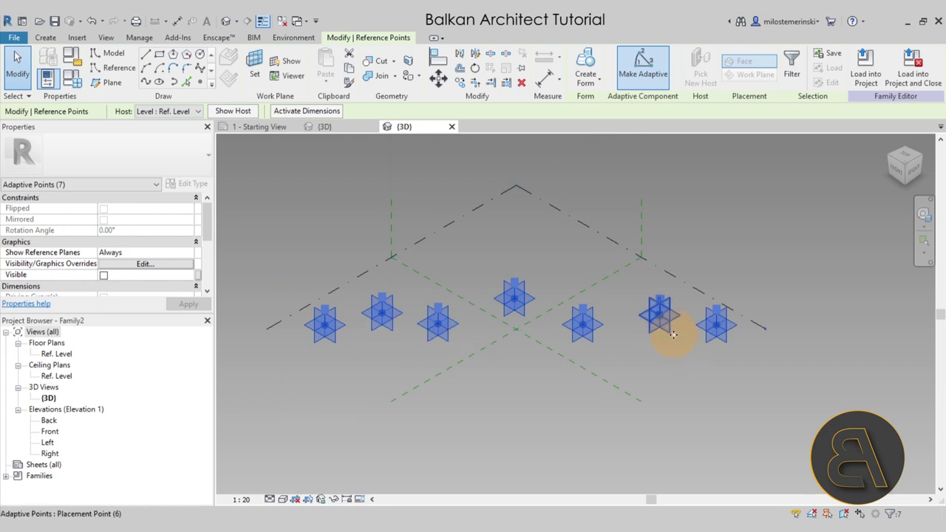
# Draw a spline through all seven adaptive points in order
pyautogui.click(146, 82)
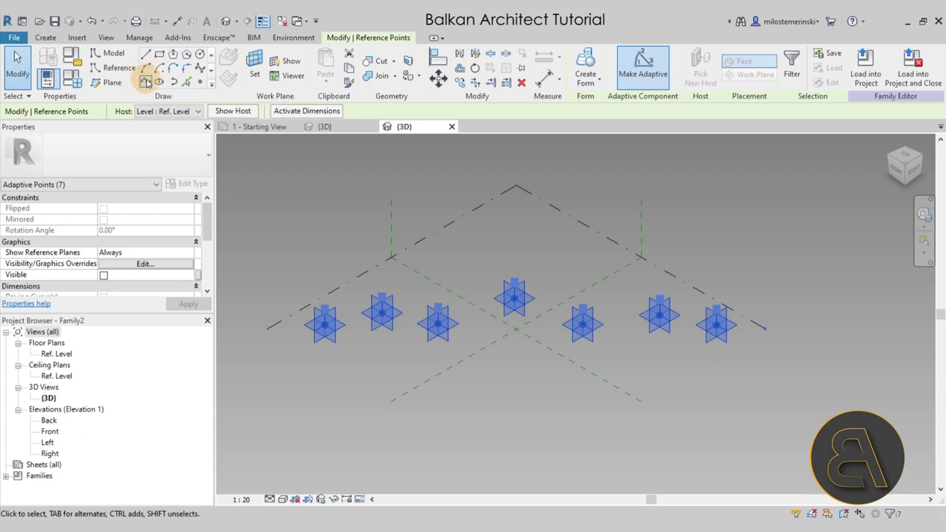
pyautogui.click(529, 426)
pyautogui.moveTo(514, 315); pyautogui.dragTo(519, 284)
pyautogui.click(536, 416)
pyautogui.keyDown('shift'); pyautogui.moveTo(692, 401); pyautogui.dragTo(596, 423, button='middle'); pyautogui.keyUp('shift')
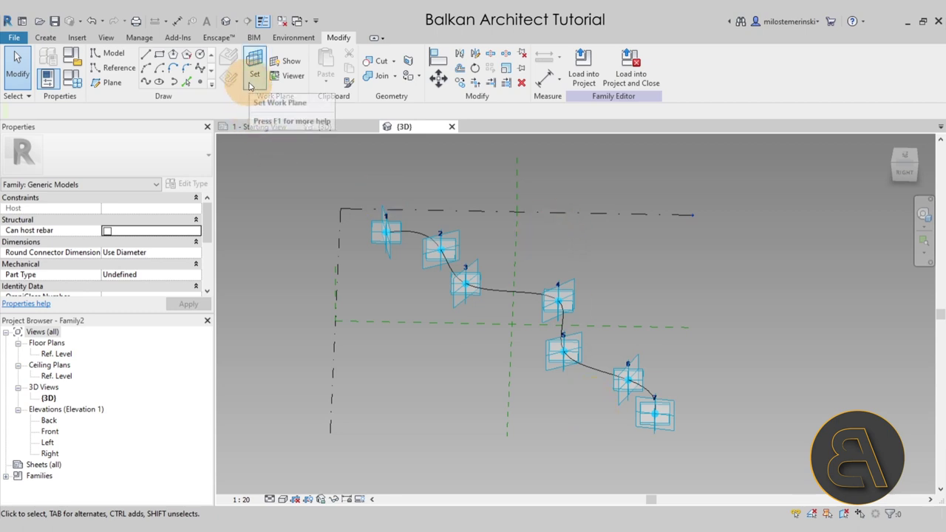
# Set the work plane to the vertical reference plane of adaptive point 4
pyautogui.click(252, 83)
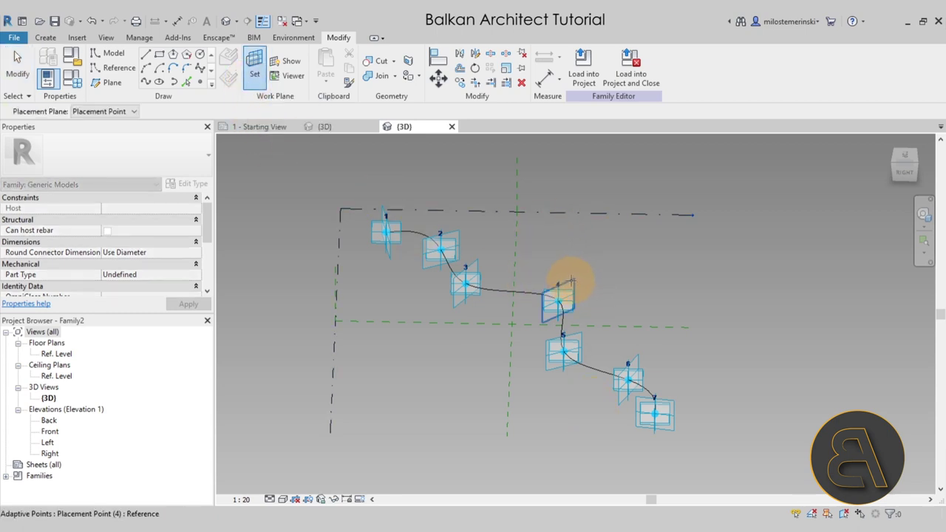
pyautogui.scroll(5, 566, 288)
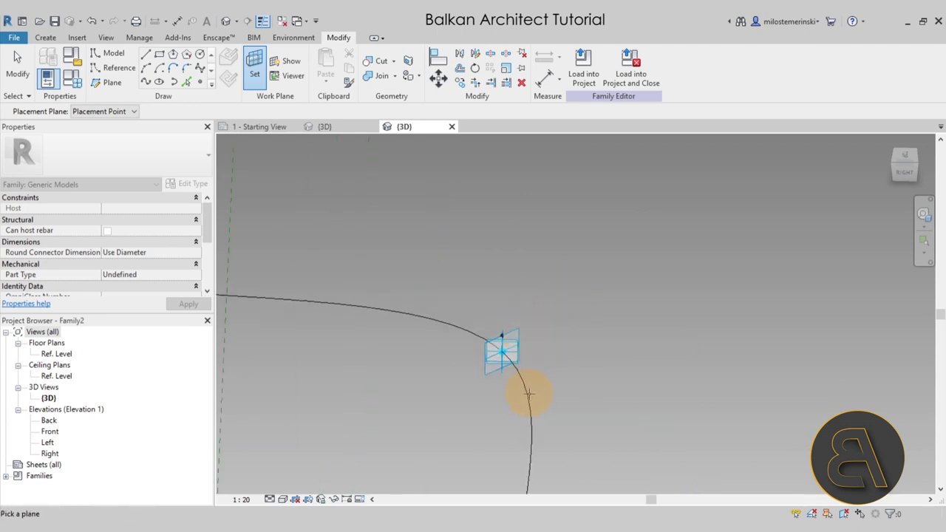
pyautogui.click(510, 342)
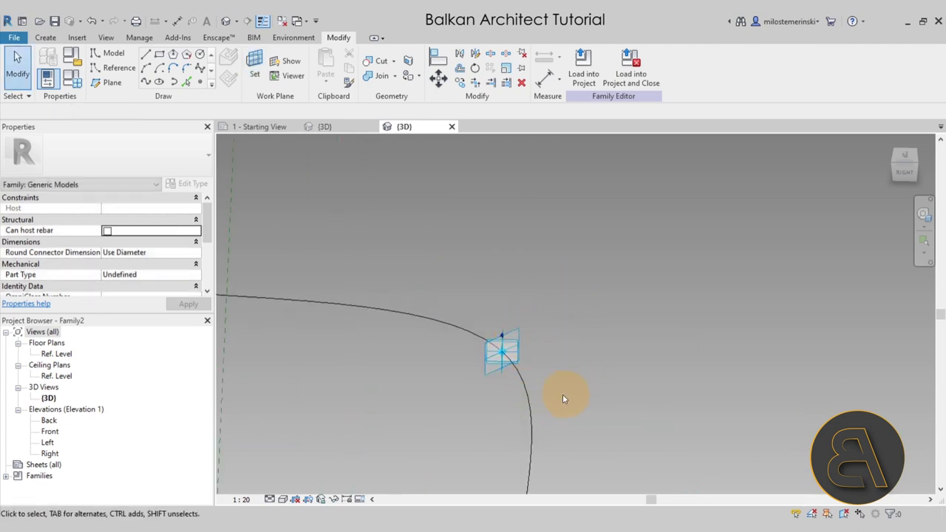
# Draw a model-line circle centred on adaptive point 4, on its work plane, and set its radius to 200
pyautogui.click(200, 54)
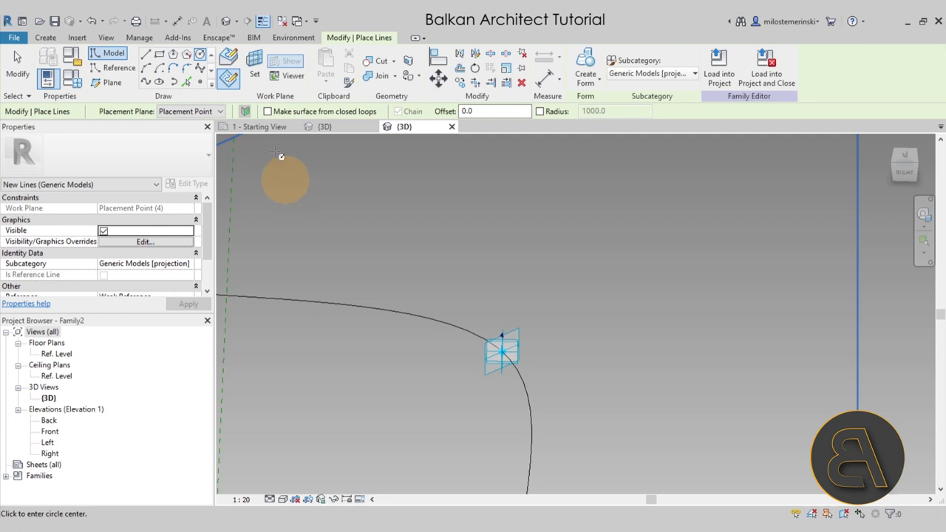
pyautogui.click(229, 80)
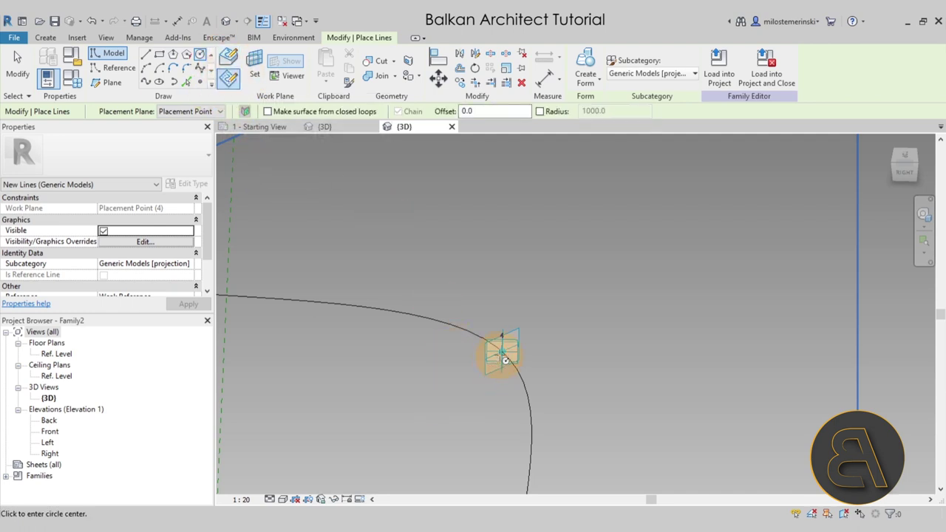
pyautogui.click(509, 357)
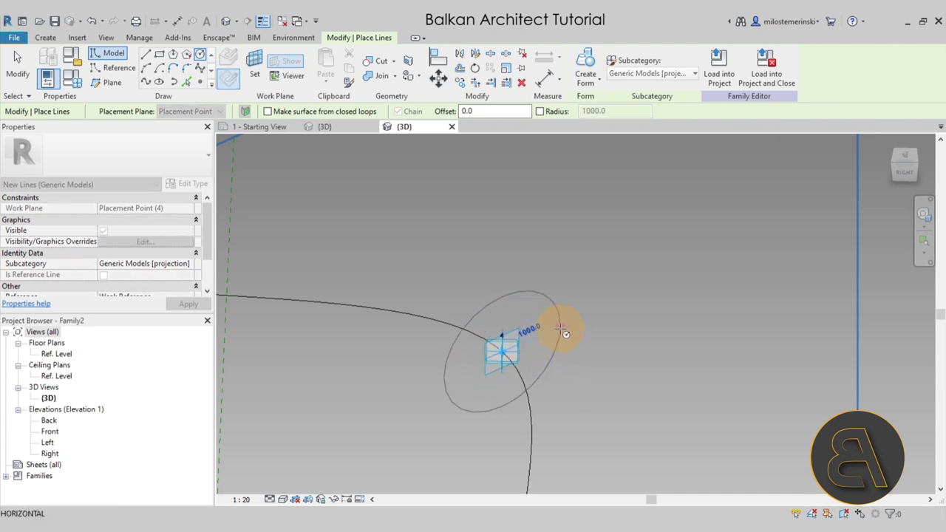
pyautogui.click(528, 353)
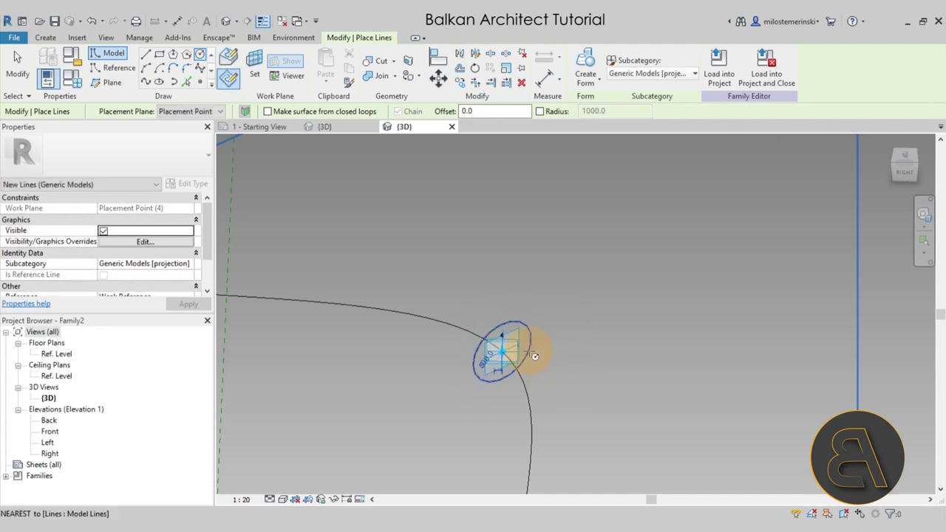
pyautogui.scroll(3, 495, 348)
pyautogui.click(492, 350)
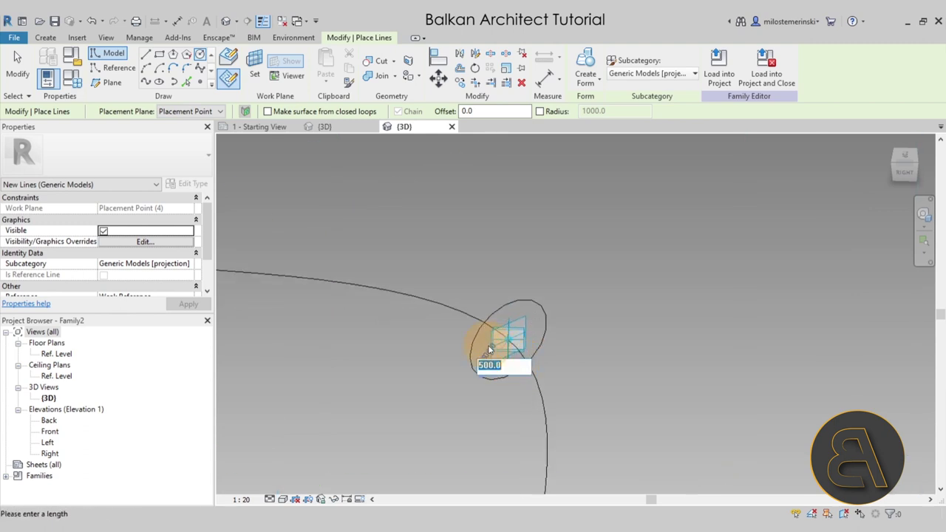
pyautogui.press('Return')
# Make the circle's temporary radius dimension permanent and finish the circle command
pyautogui.scroll(4, 510, 353)
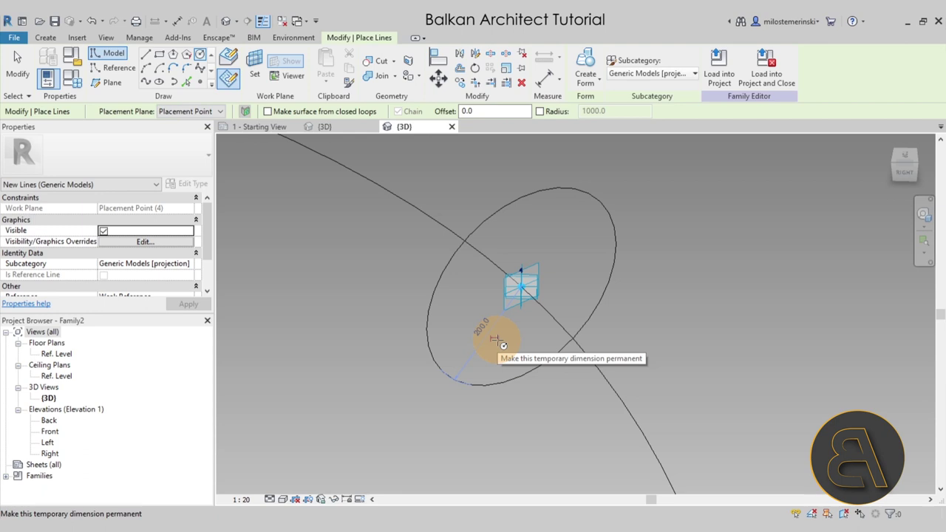
pyautogui.click(502, 345)
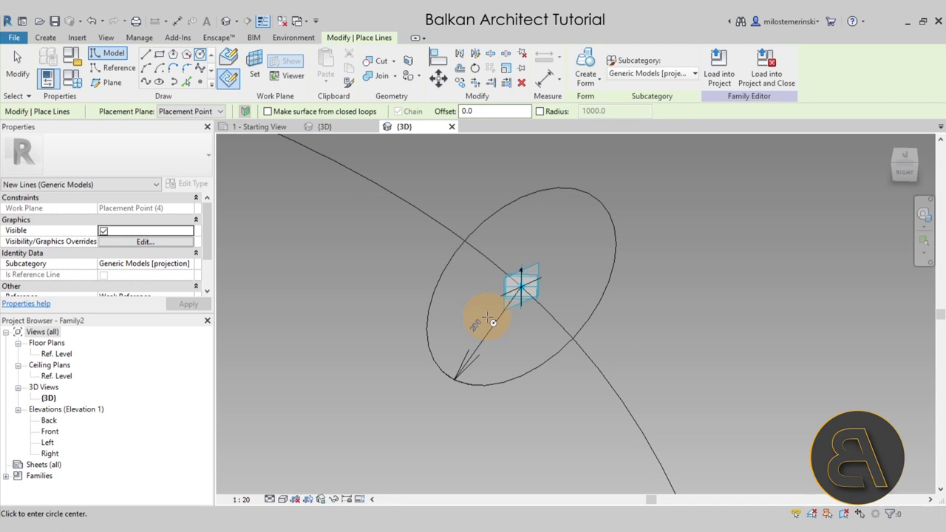
pyautogui.press('Escape')
pyautogui.press('Escape')
# Label the circle's radial dimension with a new instance family parameter named Di
pyautogui.click(478, 348)
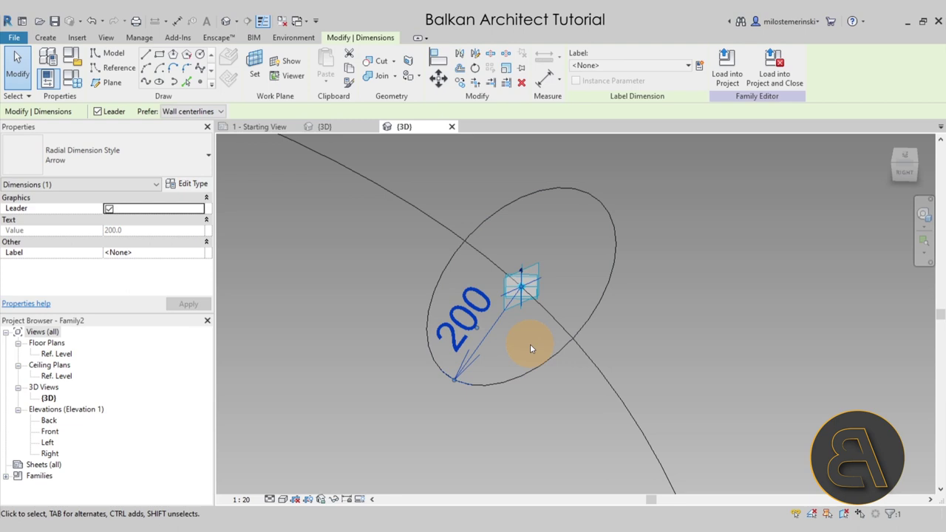
pyautogui.click(699, 65)
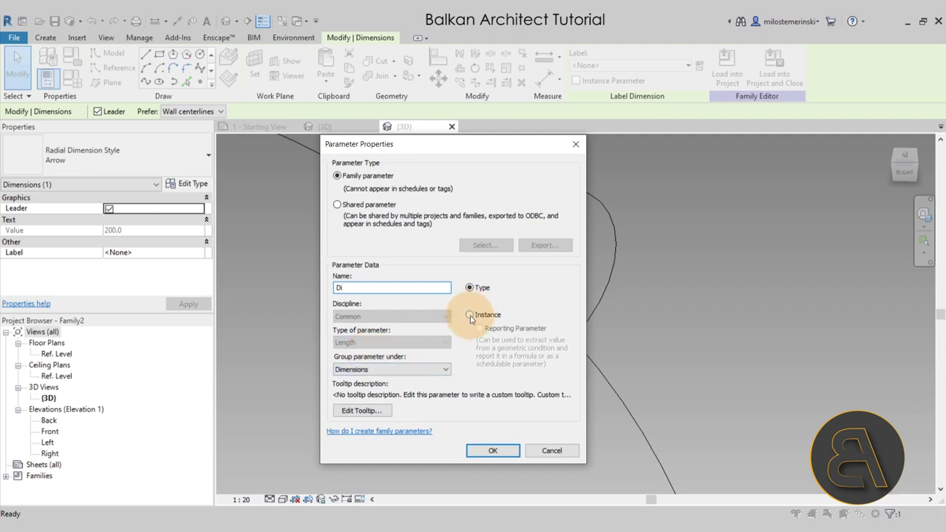
pyautogui.click(470, 316)
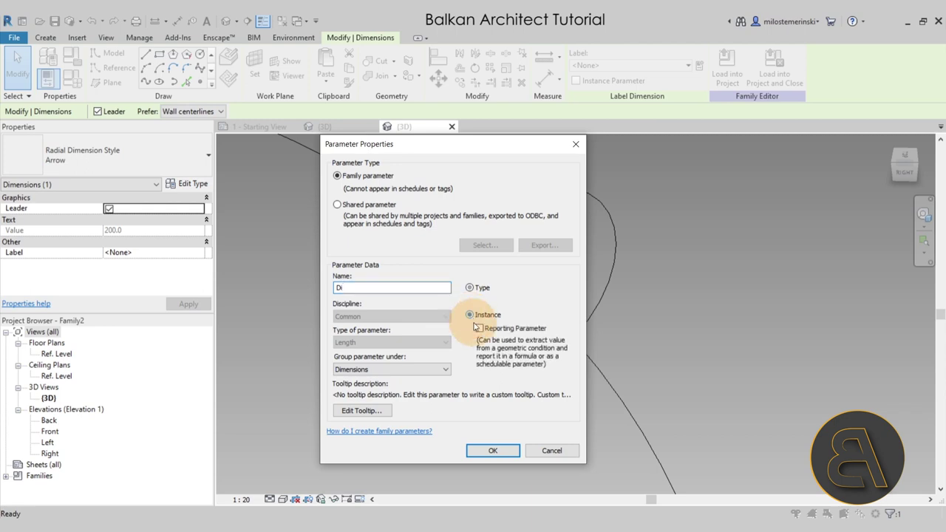
pyautogui.click(496, 451)
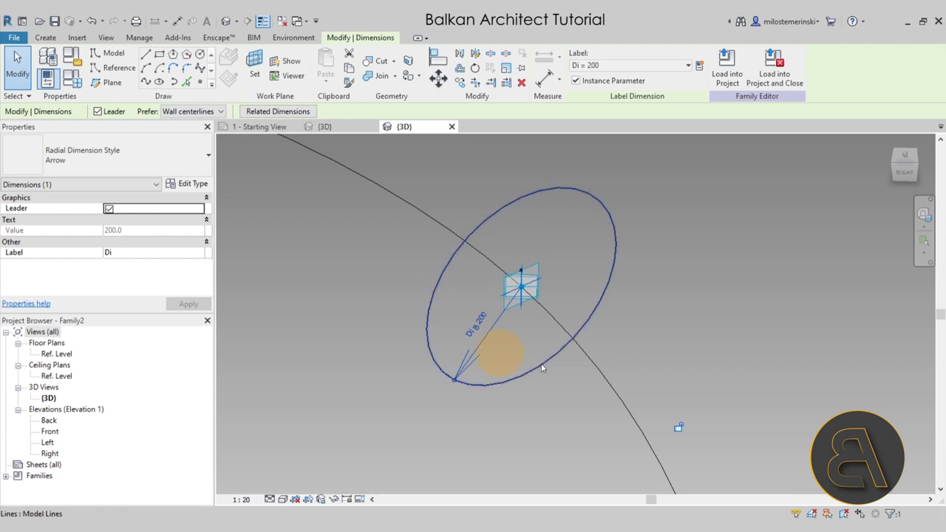
pyautogui.scroll(-4, 536, 328)
pyautogui.press('Escape')
# Create a solid form from the circle profile and the spline path
pyautogui.click(555, 270)
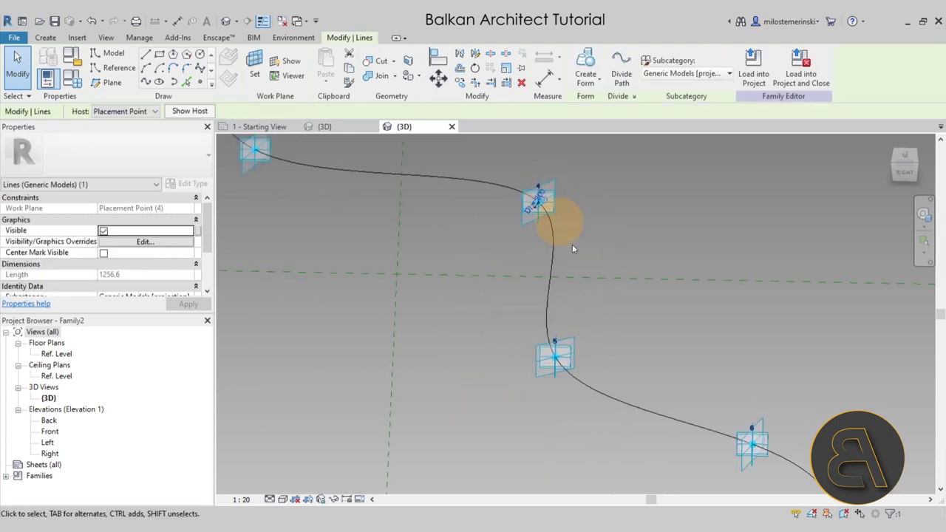
pyautogui.keyDown('ctrl'); pyautogui.click(621, 354); pyautogui.keyUp('ctrl')
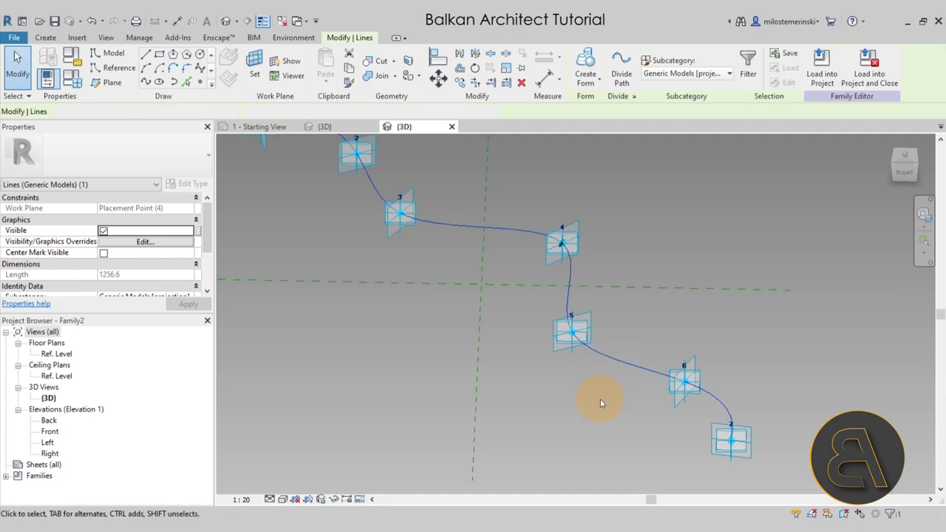
pyautogui.scroll(-2, 600, 399)
pyautogui.click(584, 68)
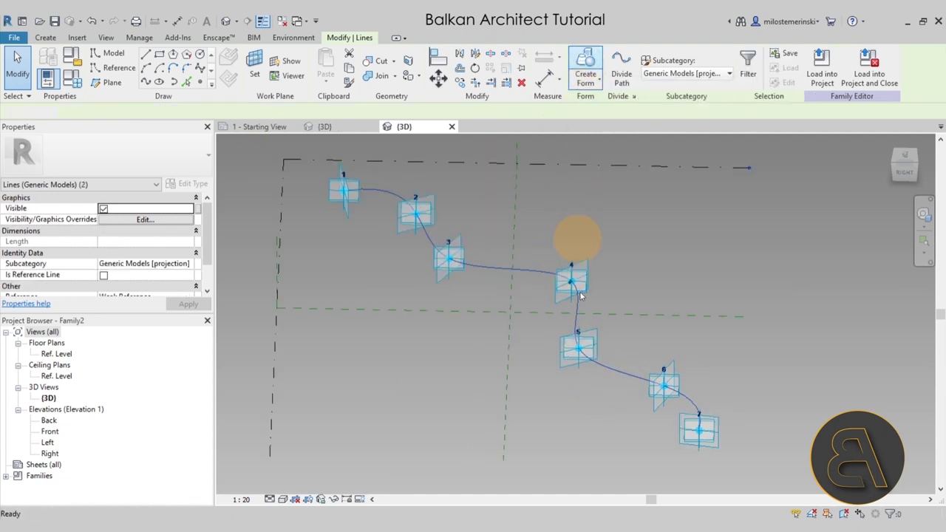
pyautogui.scroll(3, 344, 186)
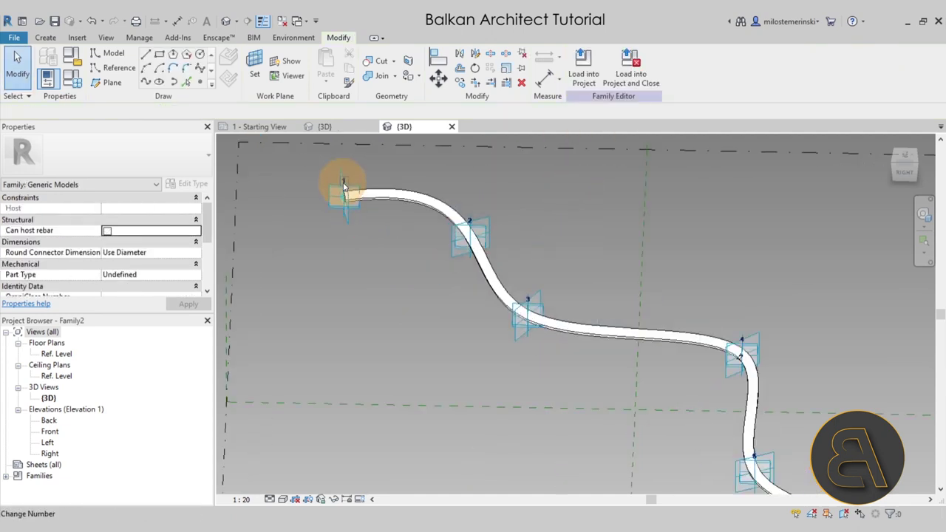
# Save the family to the Desktop as "Adaptive spiral"
pyautogui.scroll(-4, 349, 185)
pyautogui.moveTo(586, 406)
pyautogui.keyDown('shift'); pyautogui.mouseDown(button='middle')
pyautogui.moveTo(613, 306)
pyautogui.moveTo(749, 220)
pyautogui.moveTo(779, 373)
pyautogui.moveTo(606, 450)
pyautogui.moveTo(602, 397)
pyautogui.moveTo(584, 409)
pyautogui.mouseUp(button='middle'); pyautogui.keyUp('shift')
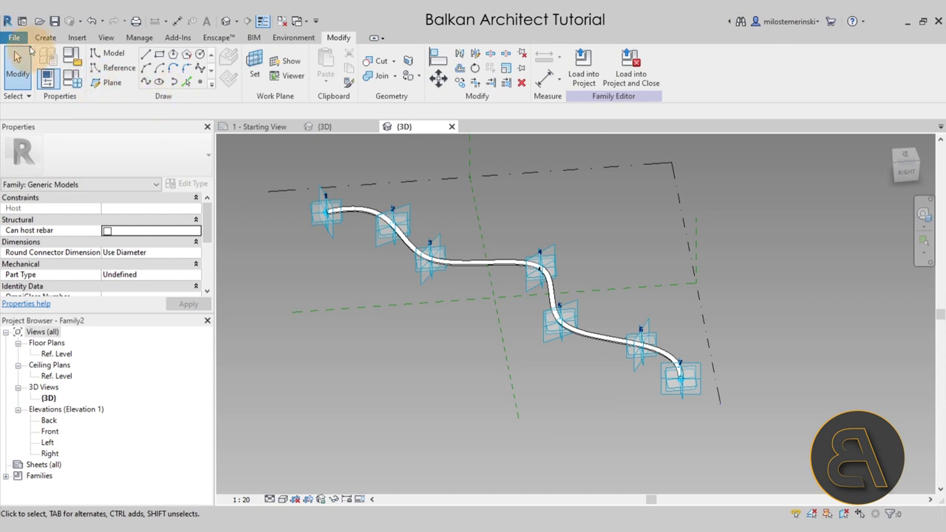
pyautogui.click(54, 21)
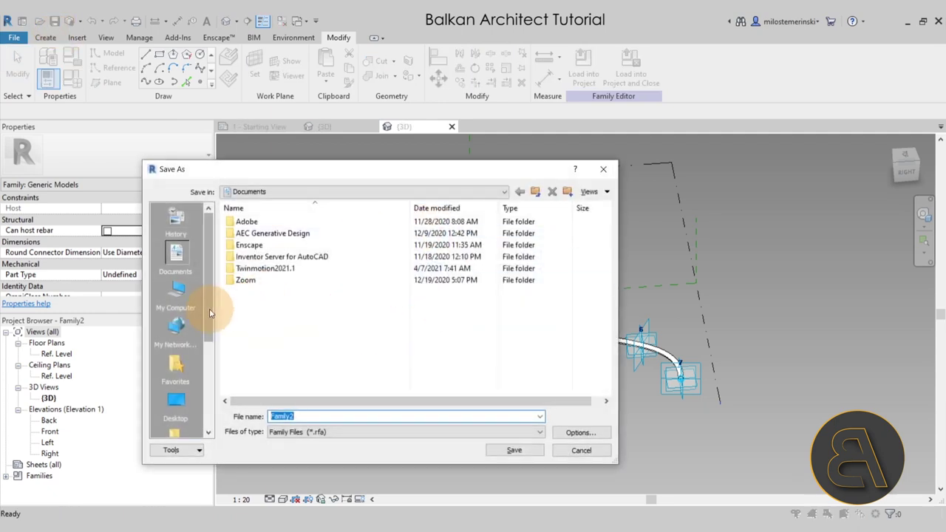
pyautogui.click(176, 405)
pyautogui.click(306, 416)
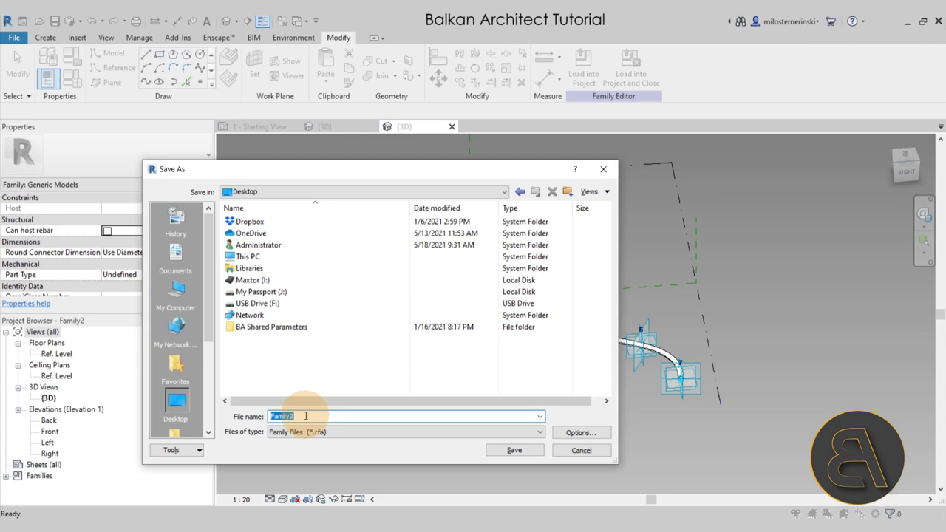
pyautogui.write('Adaptive spiral')
pyautogui.press('Return')
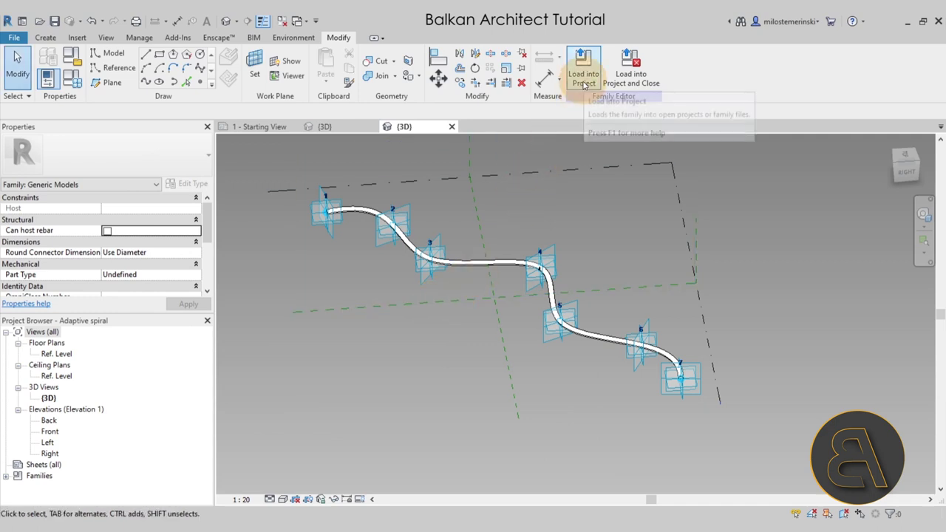
# Load the Adaptive spiral family into the project and place its first adaptive points on neighbouring cylinder nodes, rising one division each time
pyautogui.click(584, 80)
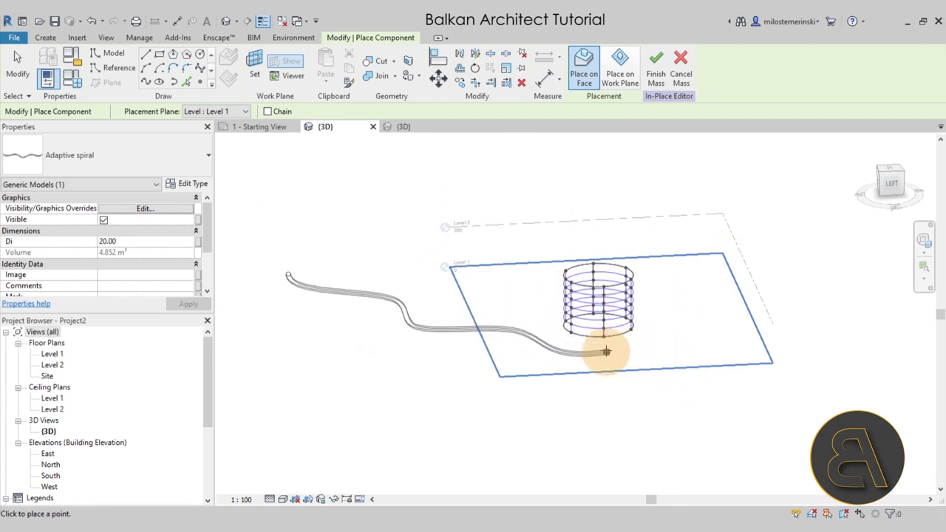
pyautogui.scroll(3, 606, 352)
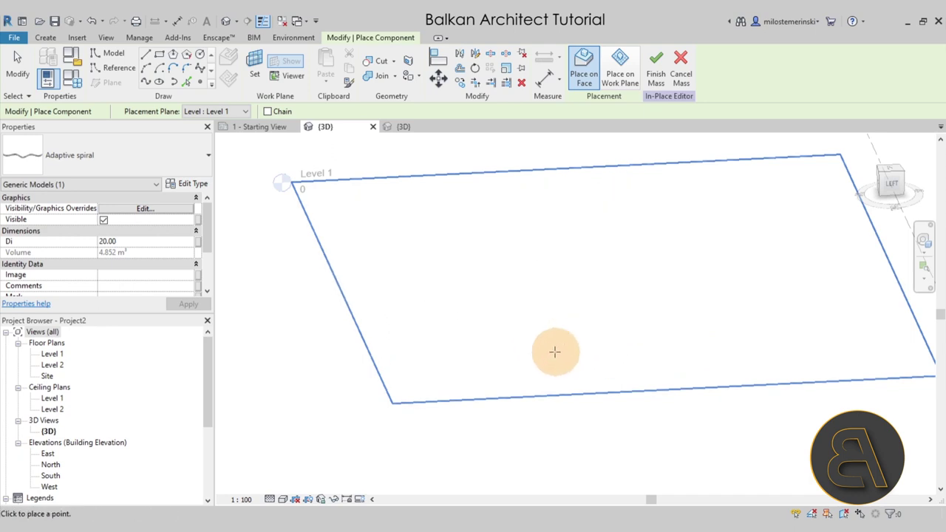
pyautogui.click(535, 303)
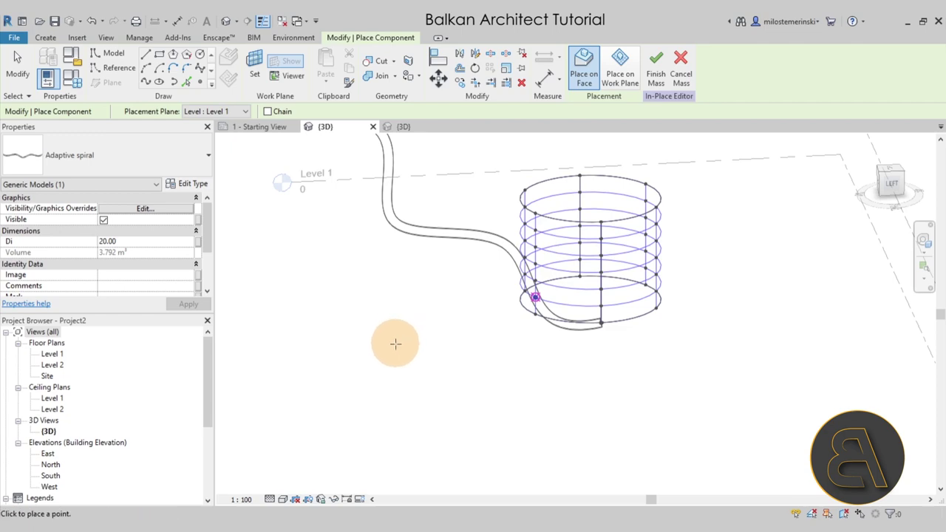
pyautogui.keyDown('shift'); pyautogui.moveTo(416, 337); pyautogui.dragTo(577, 381, button='middle'); pyautogui.keyUp('shift')
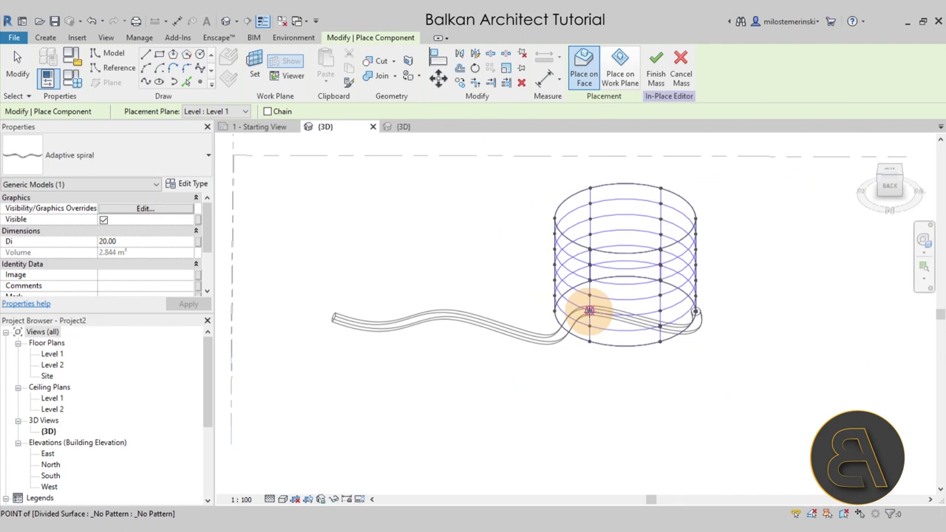
pyautogui.keyDown('shift'); pyautogui.moveTo(459, 348); pyautogui.dragTo(578, 361, button='middle'); pyautogui.keyUp('shift')
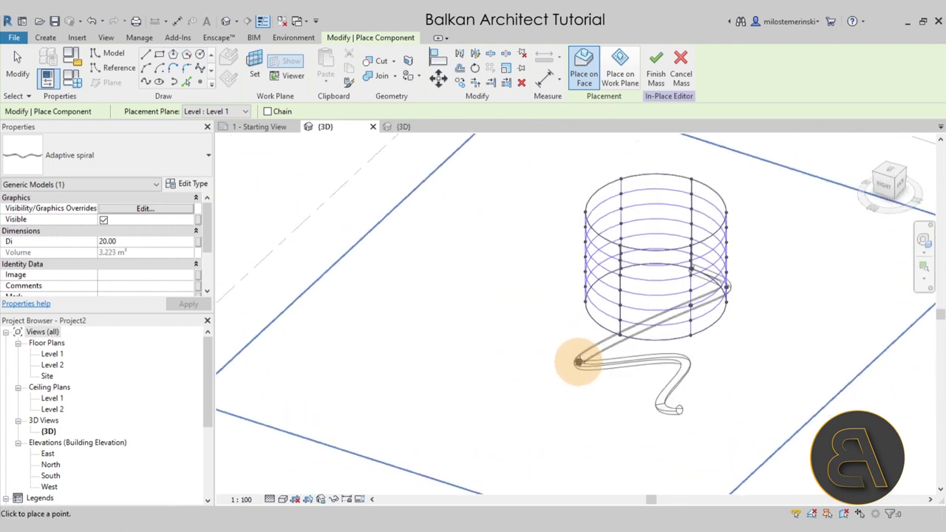
pyautogui.click(621, 292)
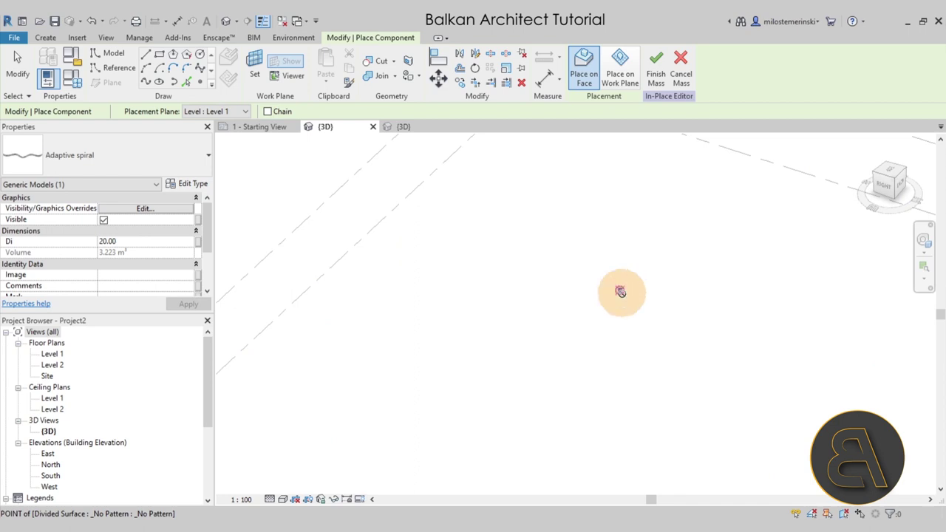
# Place the remaining adaptive points on successively higher nodes around the cylinder, ending on the upper rim, and finish placing components
pyautogui.keyDown('shift'); pyautogui.moveTo(518, 353); pyautogui.dragTo(629, 363, button='middle'); pyautogui.keyUp('shift')
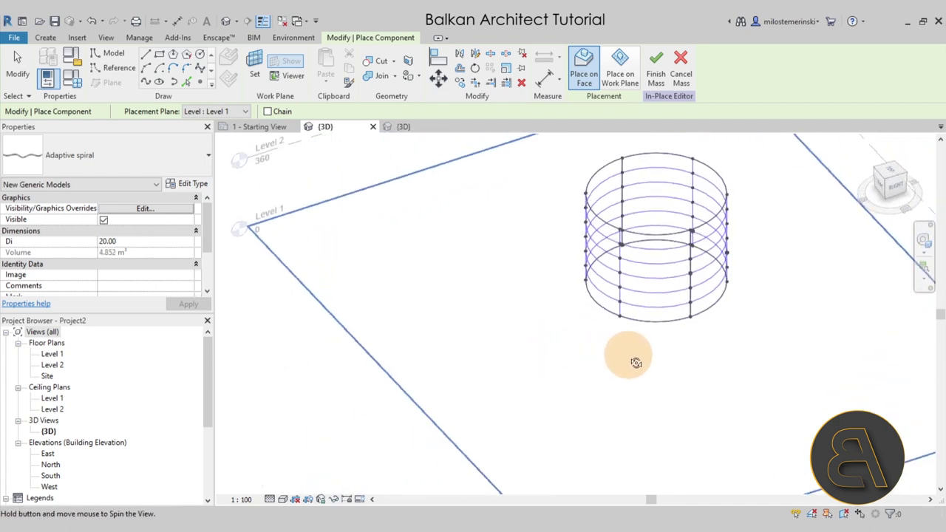
pyautogui.click(620, 258)
pyautogui.keyDown('shift'); pyautogui.moveTo(527, 323); pyautogui.dragTo(645, 312, button='middle'); pyautogui.keyUp('shift')
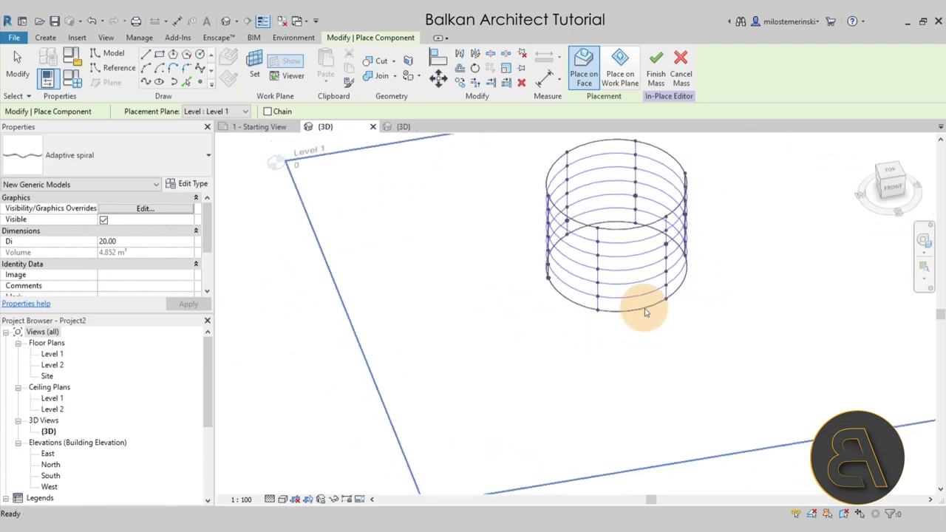
pyautogui.click(599, 241)
pyautogui.keyDown('shift'); pyautogui.moveTo(520, 327); pyautogui.dragTo(640, 337, button='middle'); pyautogui.keyUp('shift')
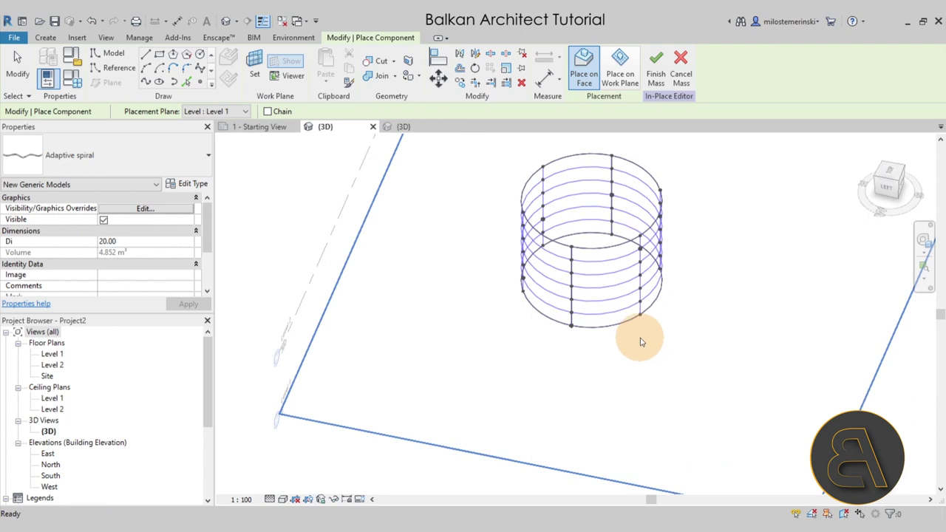
pyautogui.click(572, 246)
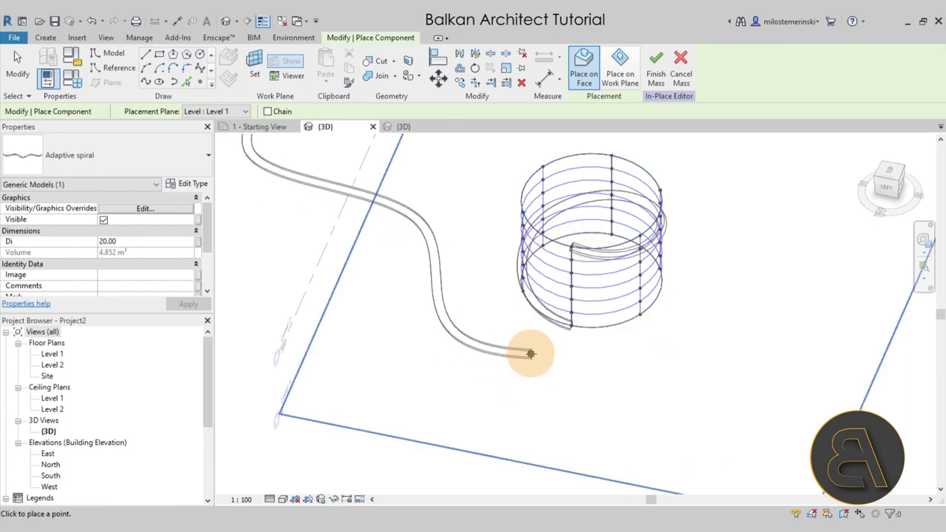
pyautogui.click(529, 355)
pyautogui.press('Escape')
pyautogui.press('Escape')
# Examine how the placed spiral tube wraps around the cylinder's divided surface
pyautogui.keyDown('shift'); pyautogui.moveTo(651, 360); pyautogui.dragTo(560, 367, button='middle'); pyautogui.keyUp('shift')
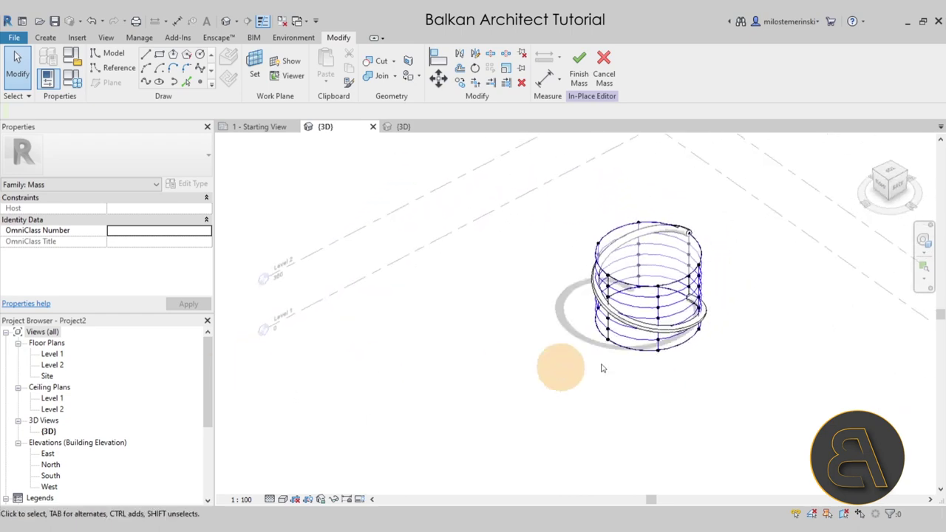
pyautogui.scroll(3, 643, 281)
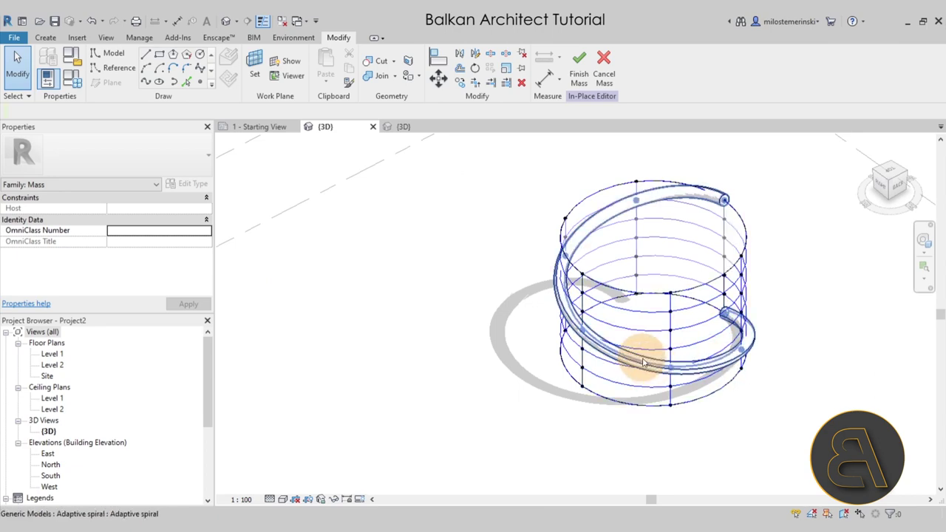
pyautogui.keyDown('shift'); pyautogui.moveTo(554, 292); pyautogui.dragTo(589, 264, button='middle'); pyautogui.keyUp('shift')
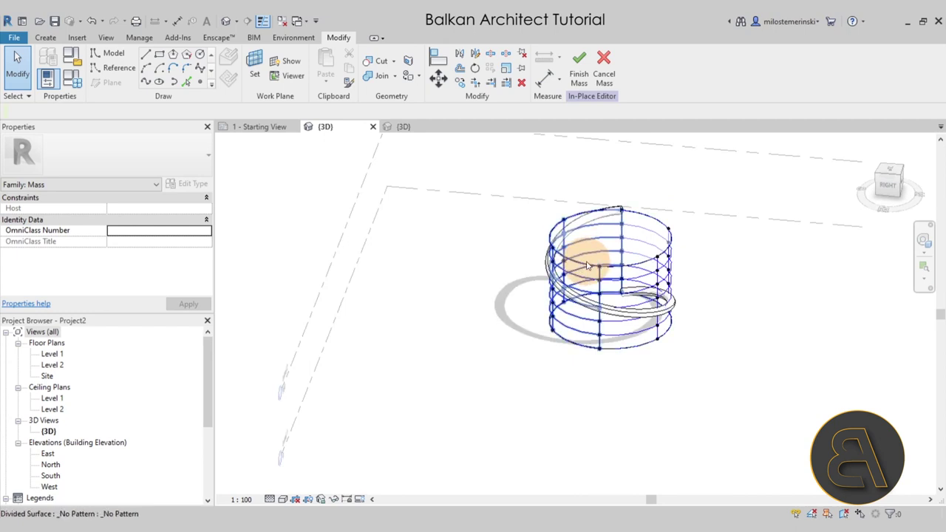
pyautogui.click(675, 258)
pyautogui.press('Escape')
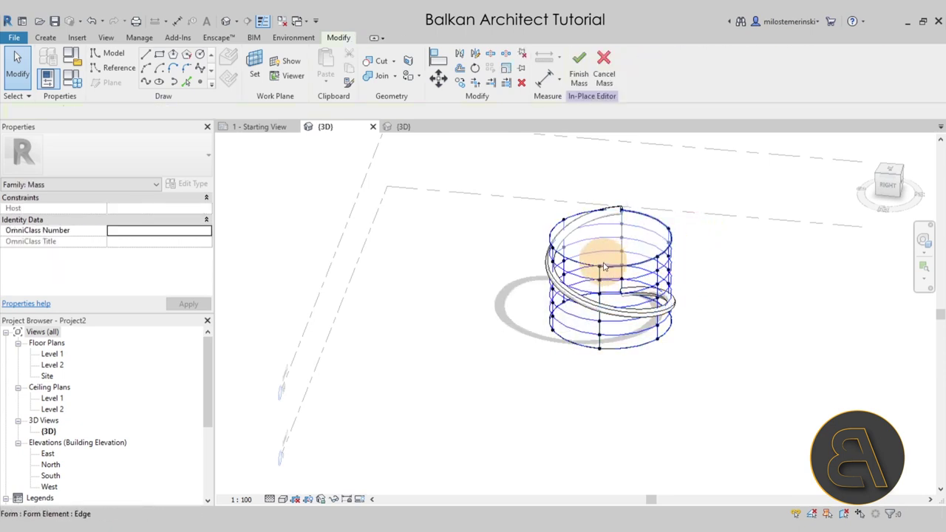
pyautogui.click(623, 214)
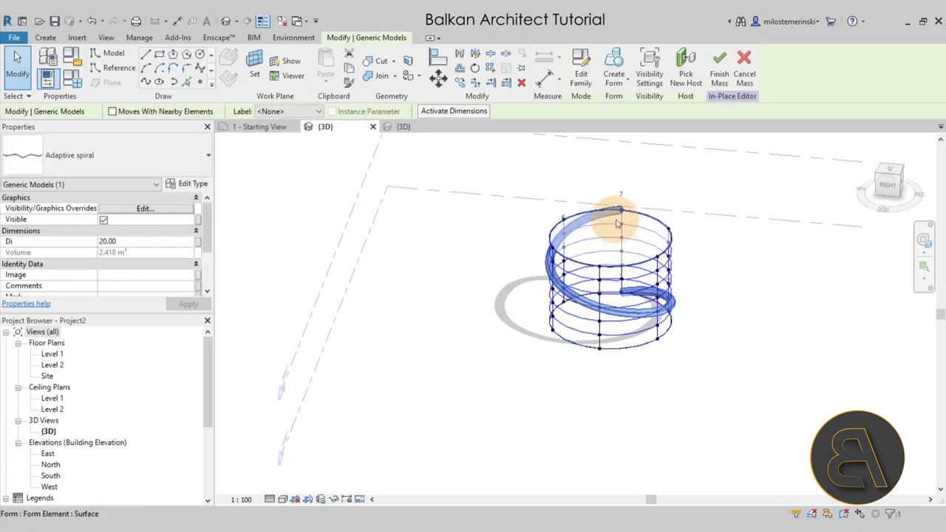
pyautogui.press('Escape')
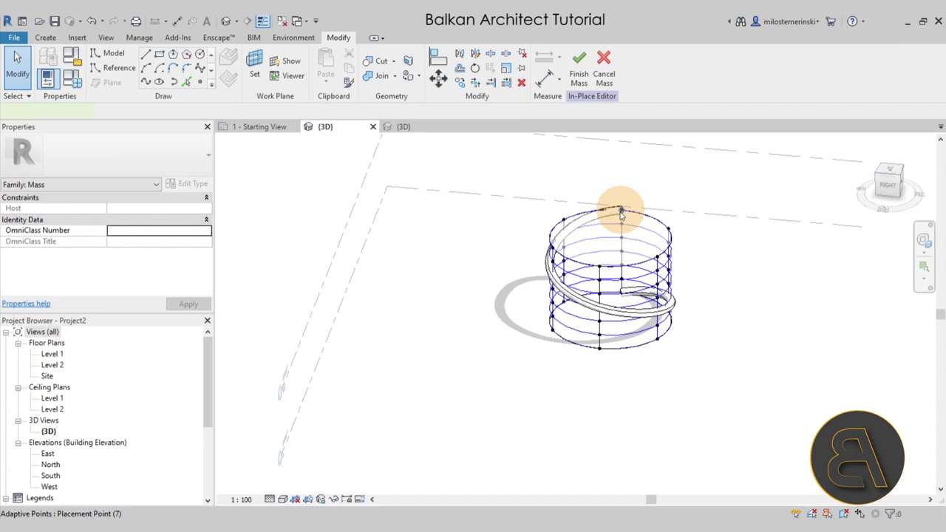
# Select the spiral's adaptive point 7 and inspect its position on the cylinder's upper rim
pyautogui.click(622, 213)
pyautogui.keyDown('shift'); pyautogui.moveTo(724, 271); pyautogui.dragTo(602, 217, button='middle'); pyautogui.keyUp('shift')
pyautogui.scroll(3, 642, 207)
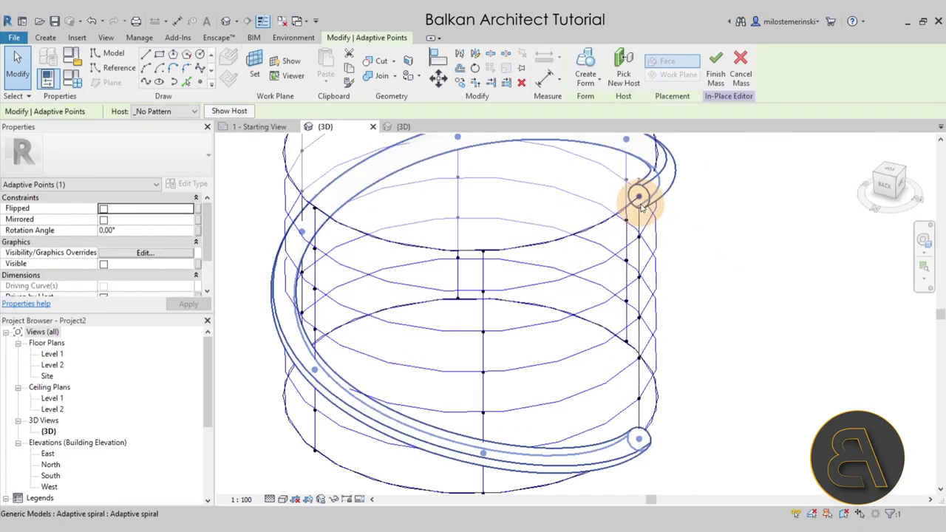
pyautogui.moveTo(641, 207); pyautogui.dragTo(640, 195)
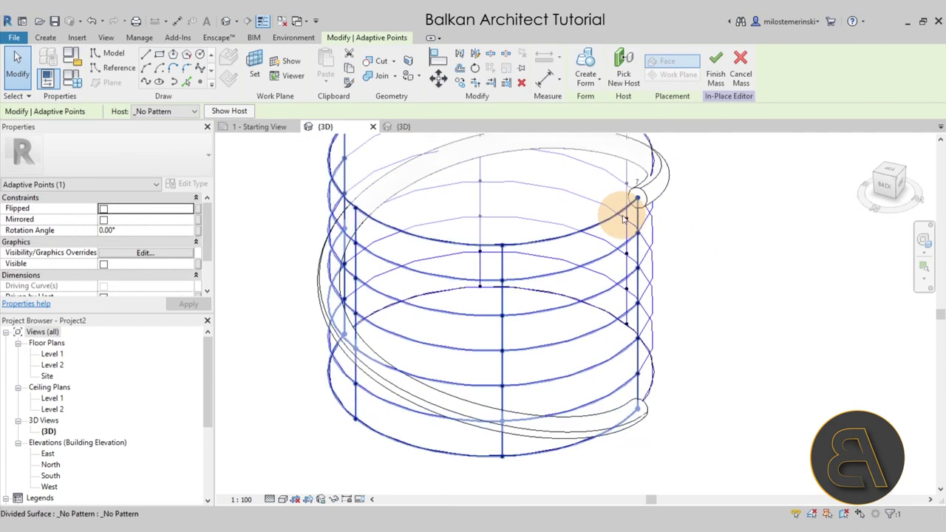
pyautogui.scroll(-4, 623, 204)
pyautogui.click(682, 391)
# Select the spiral tube and set its Di parameter to 40
pyautogui.keyDown('shift'); pyautogui.moveTo(551, 318); pyautogui.dragTo(615, 228, button='middle'); pyautogui.keyUp('shift')
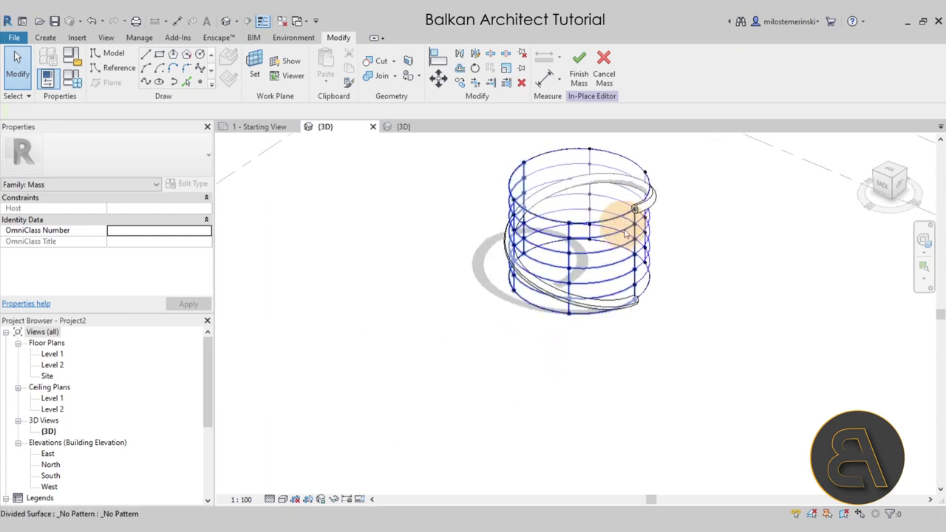
pyautogui.scroll(3, 643, 221)
pyautogui.scroll(-1, 659, 199)
pyautogui.click(669, 210)
pyautogui.scroll(-2, 578, 198)
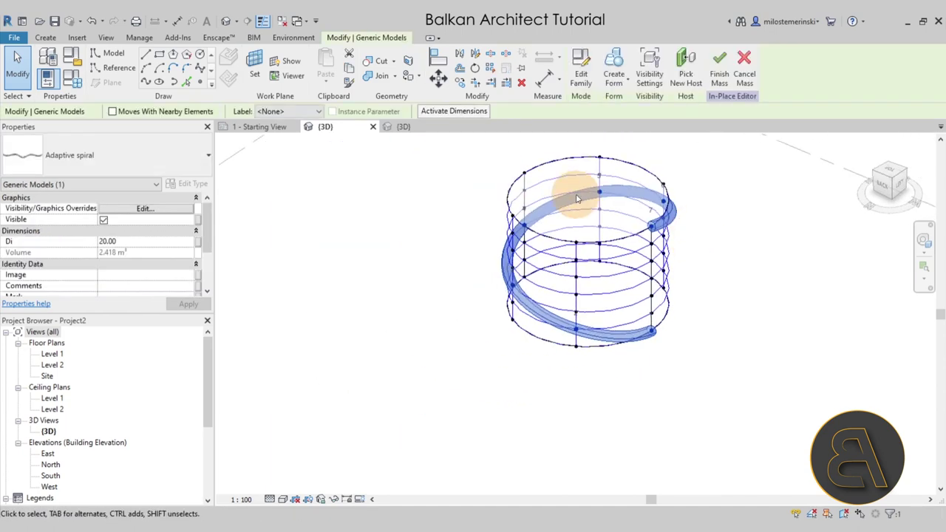
pyautogui.click(138, 247)
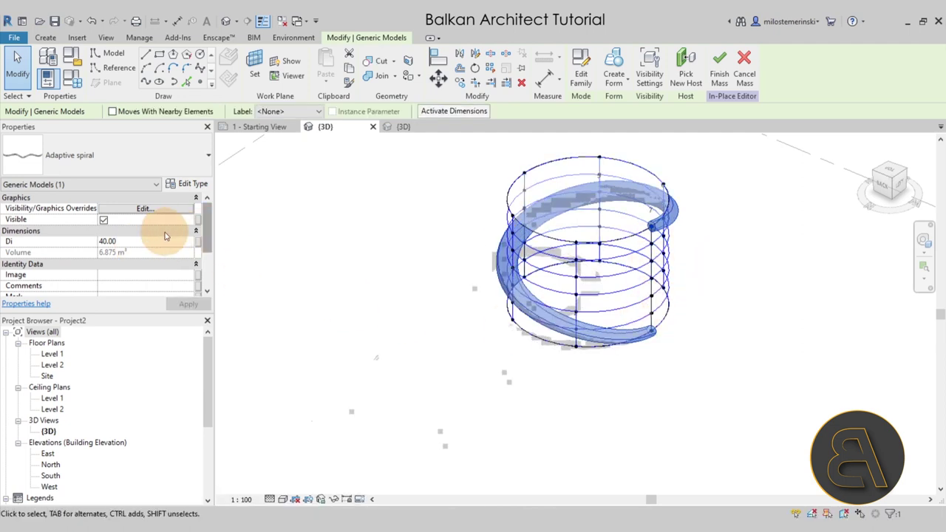
# Set the spiral tube's Di parameter back to 20
pyautogui.click(140, 241)
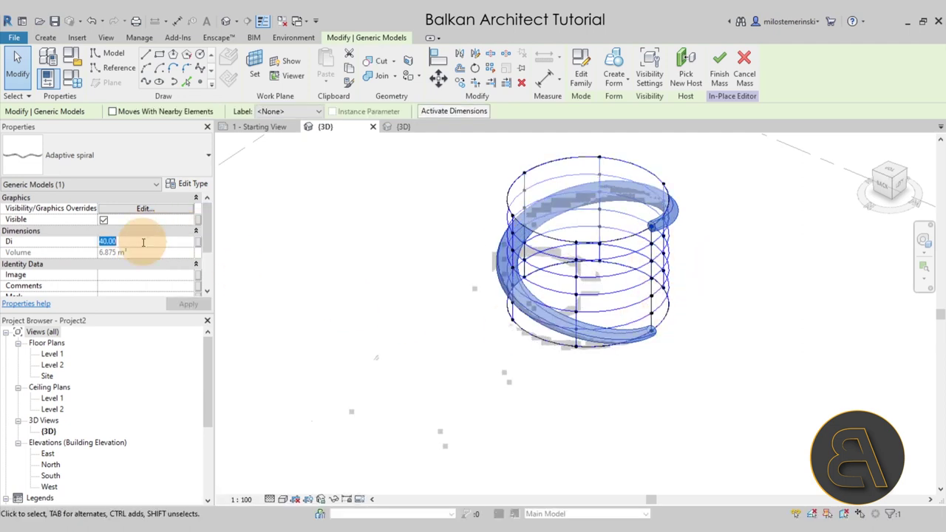
pyautogui.write('20')
pyautogui.press('Return')
pyautogui.keyDown('shift'); pyautogui.moveTo(574, 380); pyautogui.dragTo(454, 382, button='middle'); pyautogui.keyUp('shift')
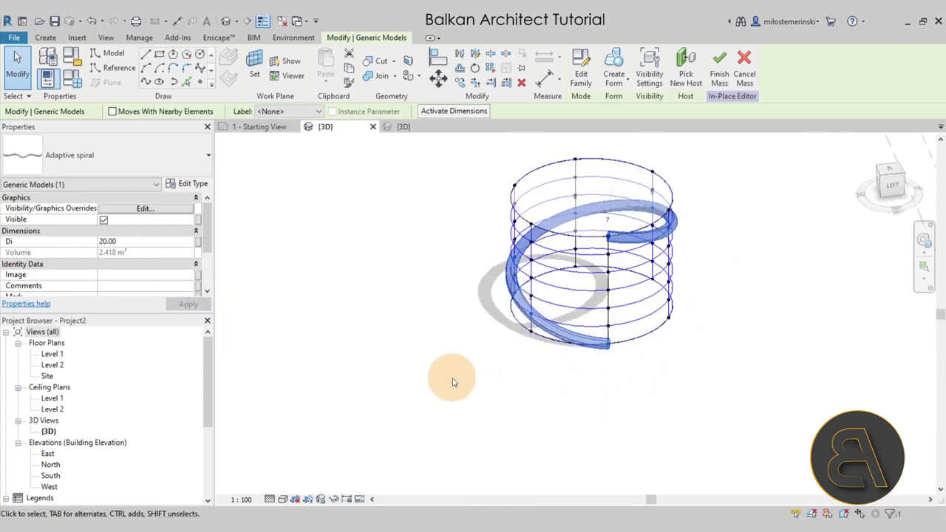
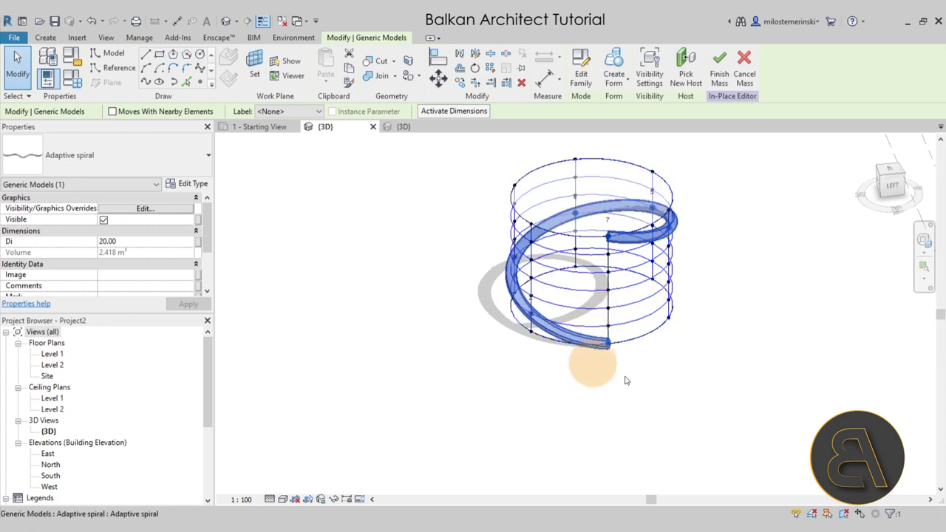
pyautogui.click(640, 393)
pyautogui.click(611, 356)
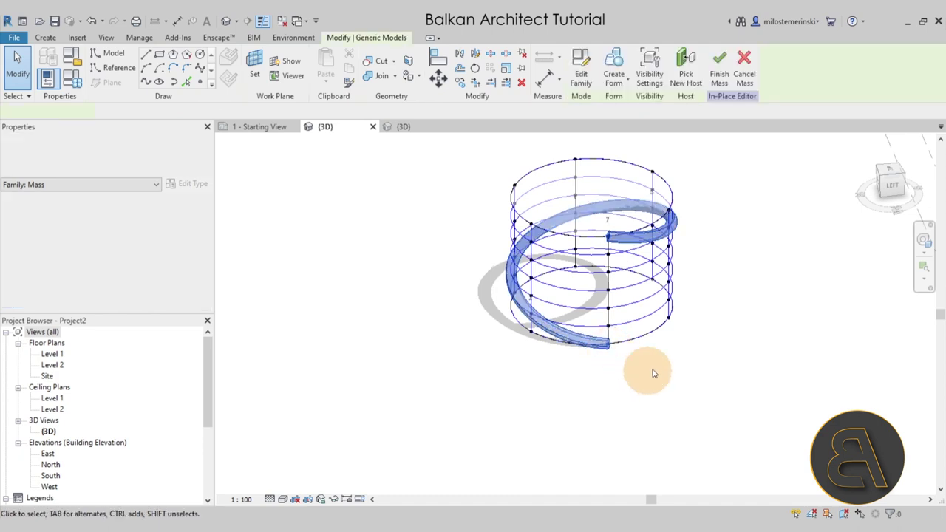
pyautogui.click(724, 405)
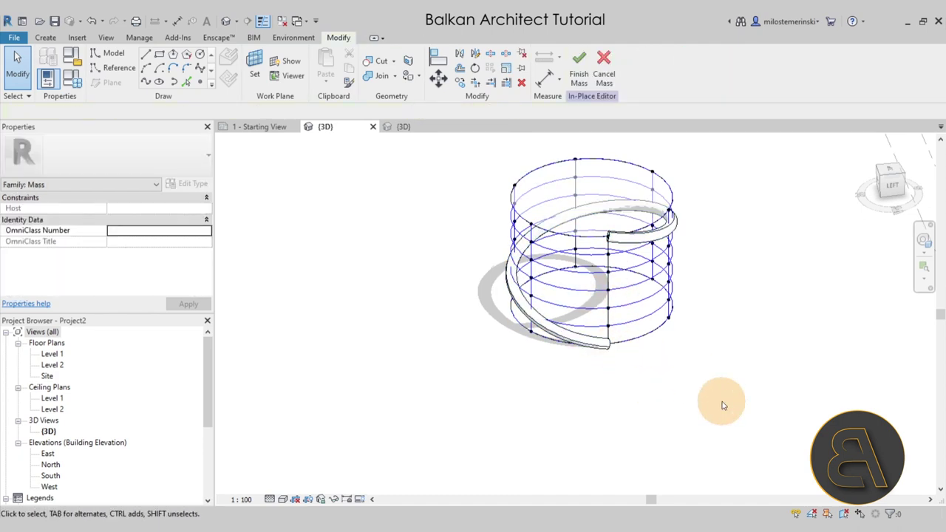